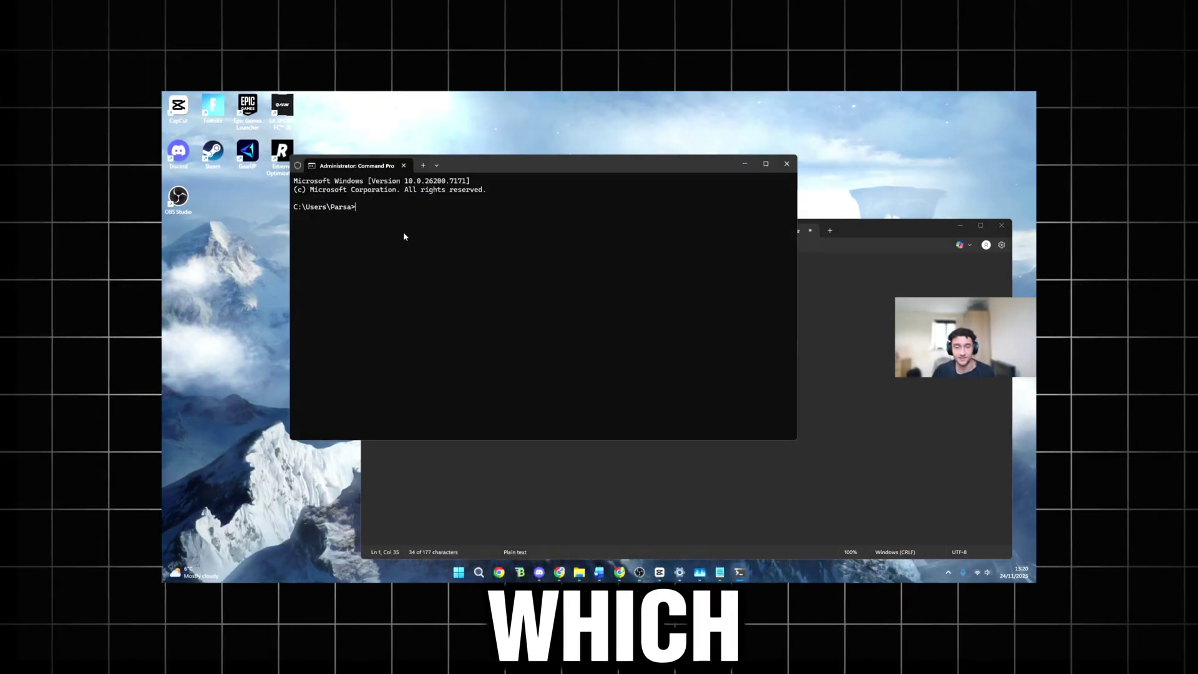
Step: Run the command bcdedit /set useplatformclock true in the administrator Command Prompt
text(bcdedit /set useplatformclock true)
key(Return)
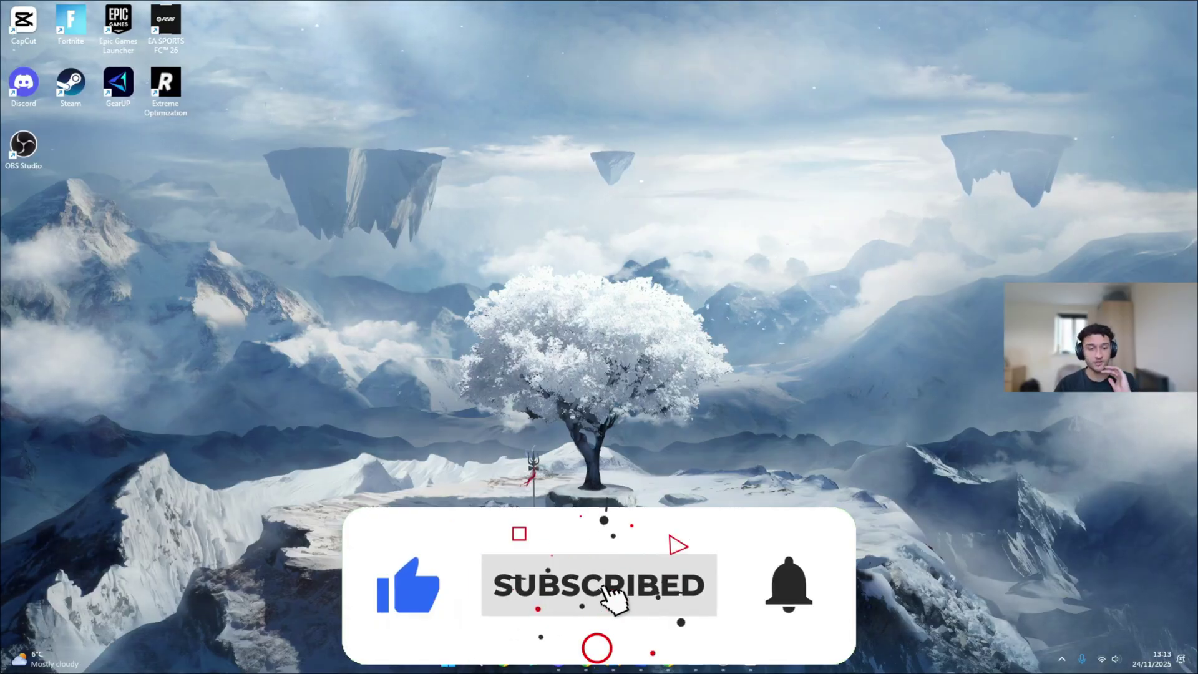
Step: Search Windows for gpu, open Graphics settings and expand the advanced graphics settings to check hardware-accelerated GPU scheduling
key(super+s)
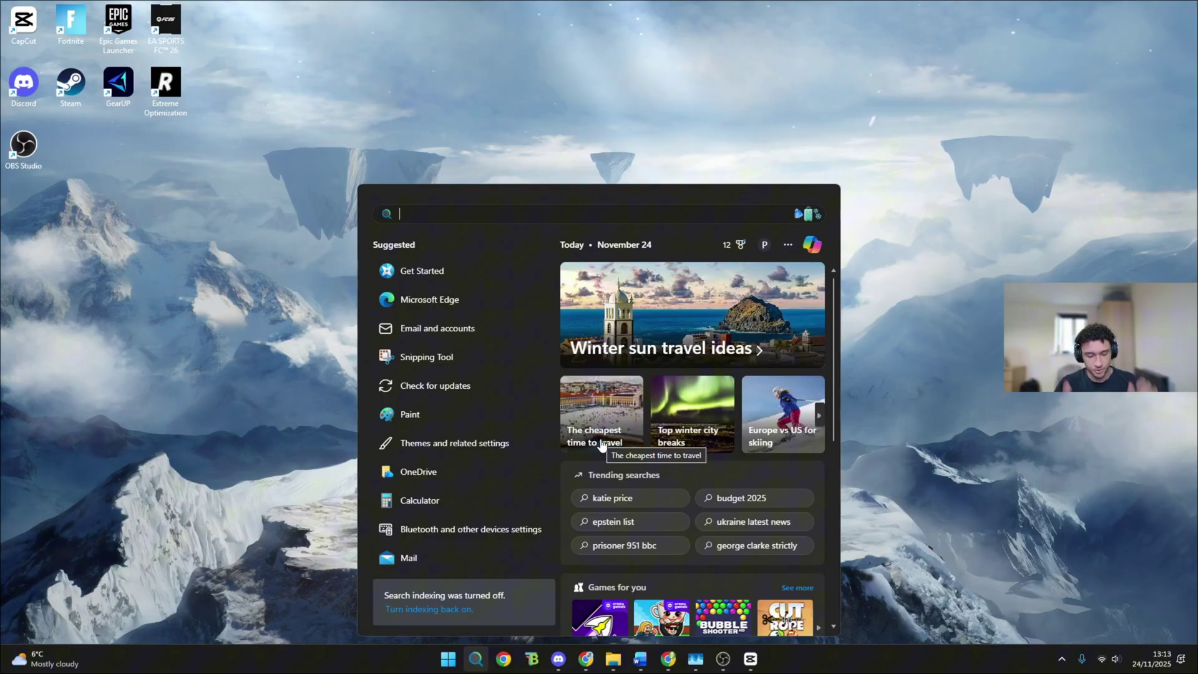
text(gpu)
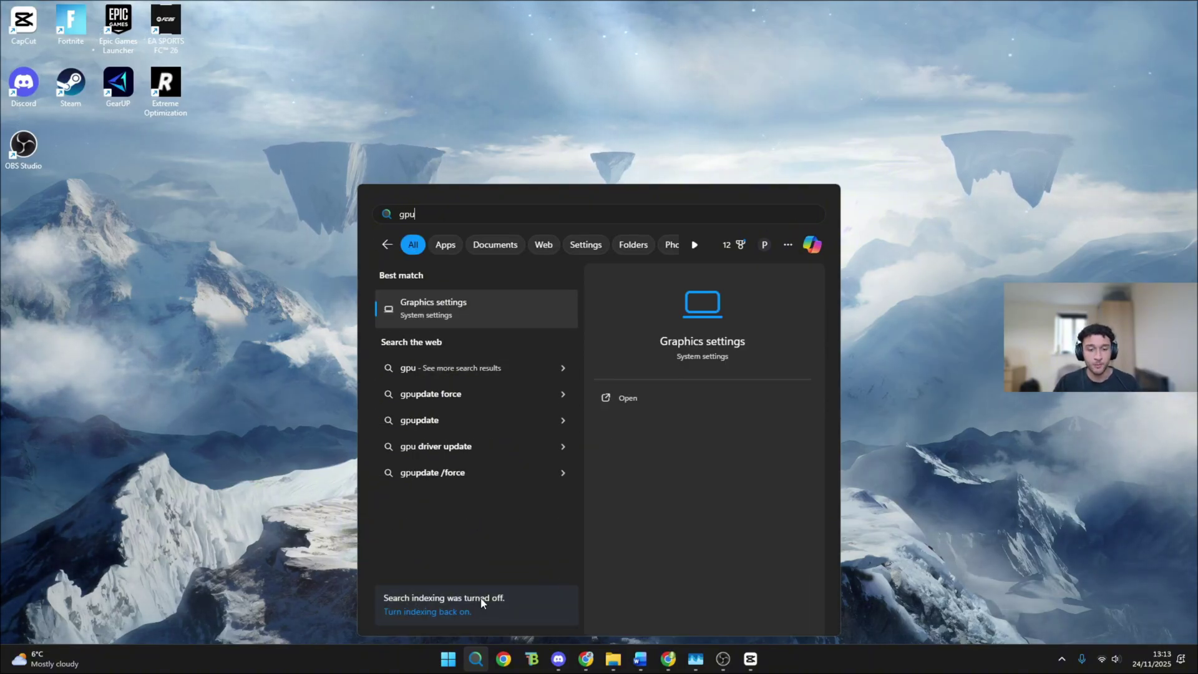
click(420, 318)
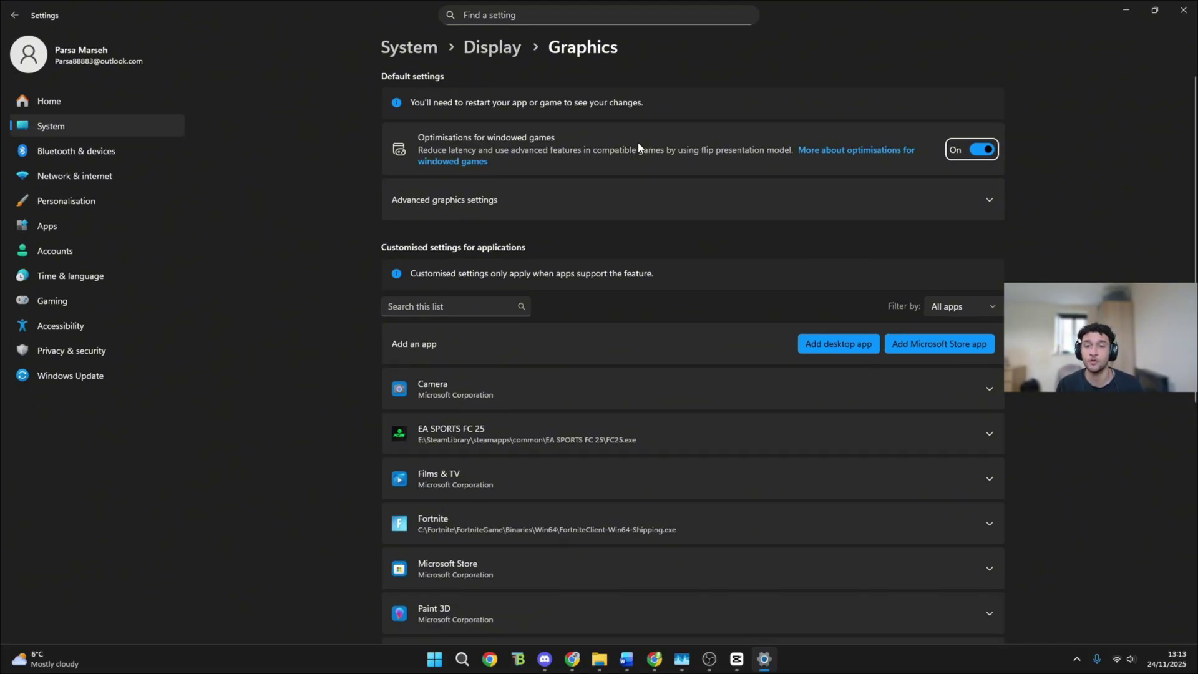
click(602, 194)
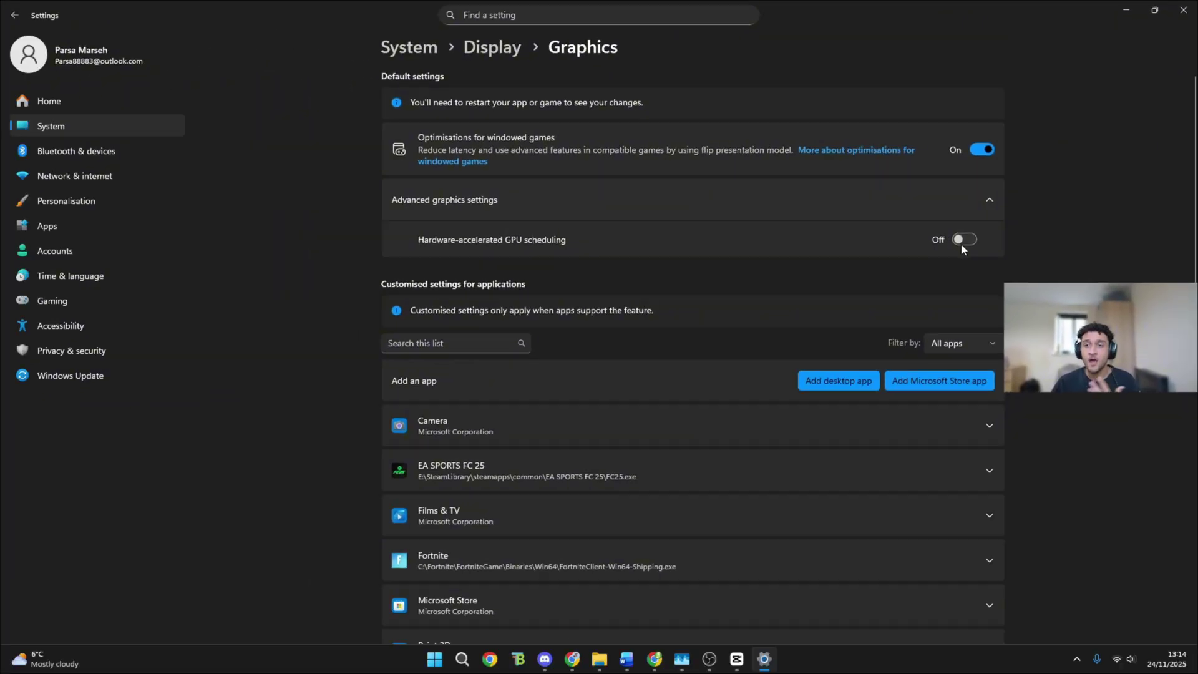
click(1130, 7)
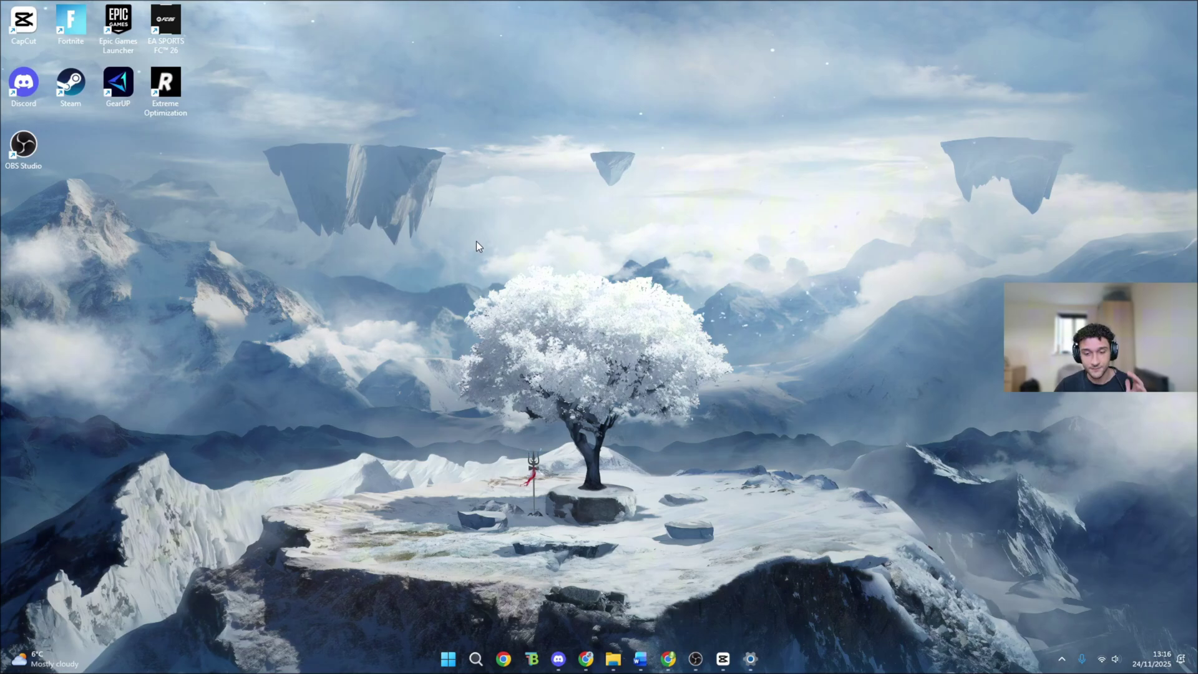
Step: Open Task Manager and examine the status and start-up impact of the startup apps in a maximised window
right_click(887, 663)
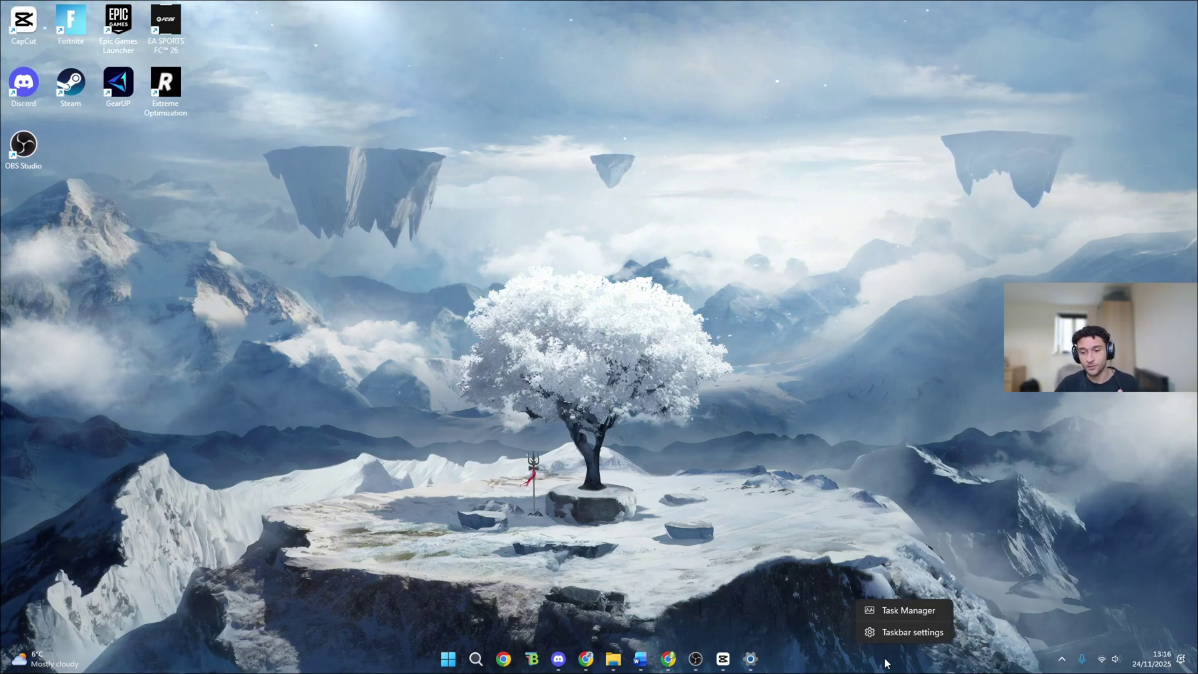
click(900, 609)
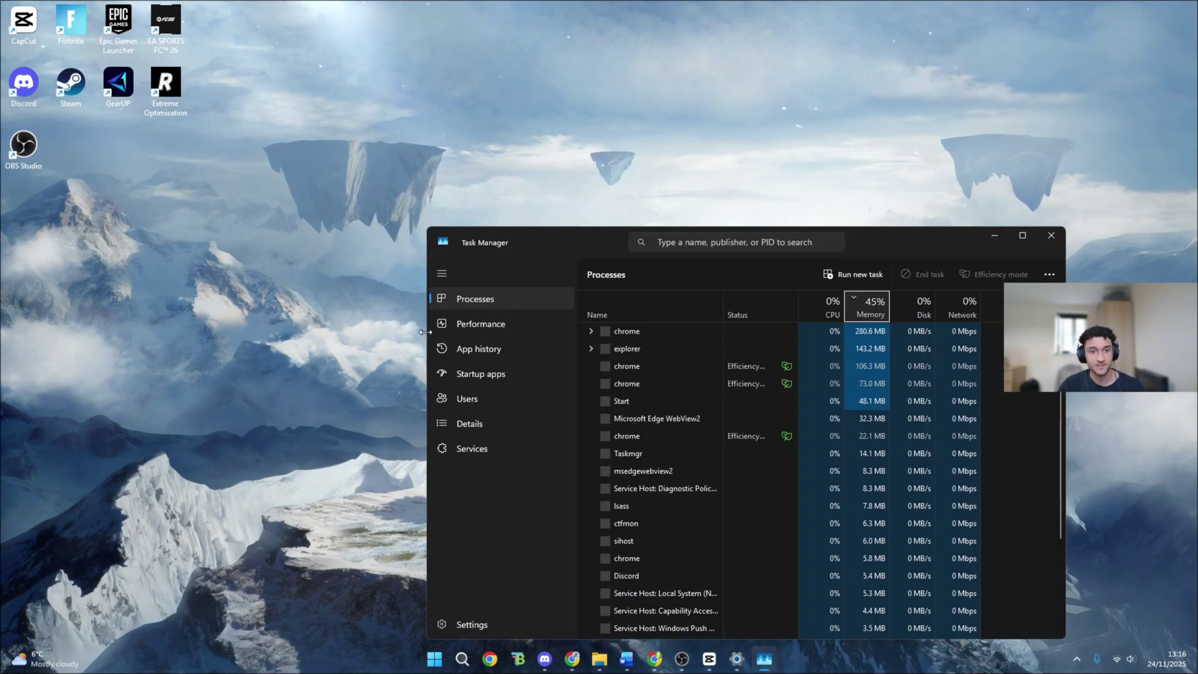
click(492, 378)
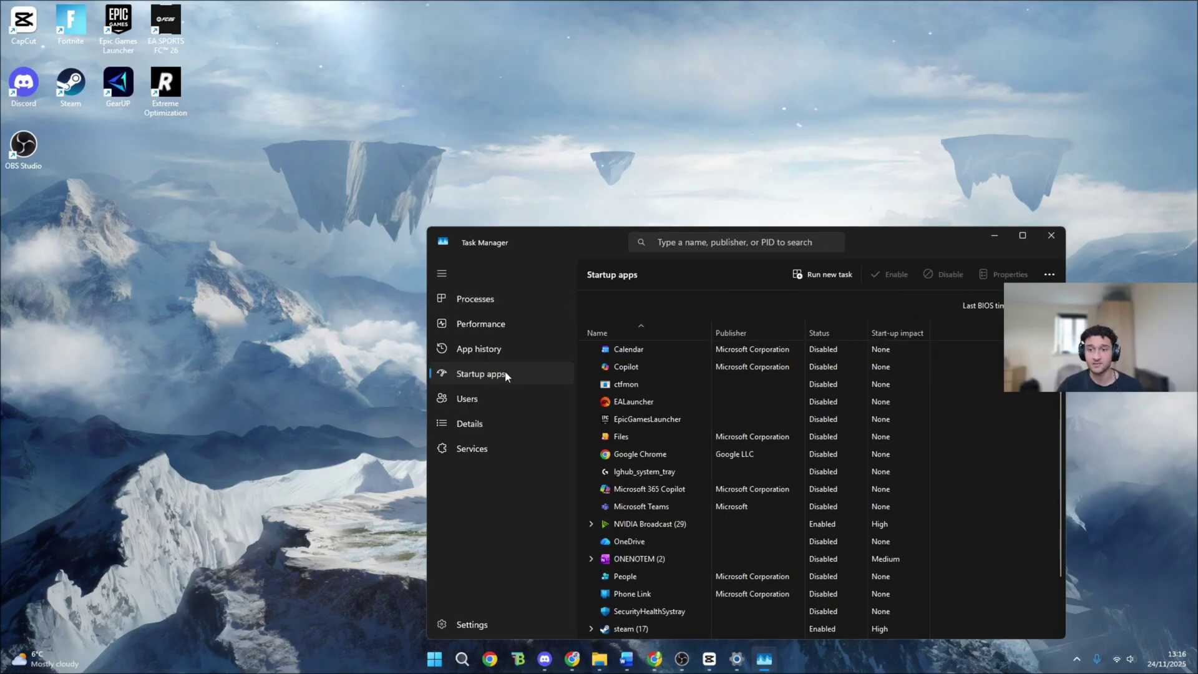
click(1023, 235)
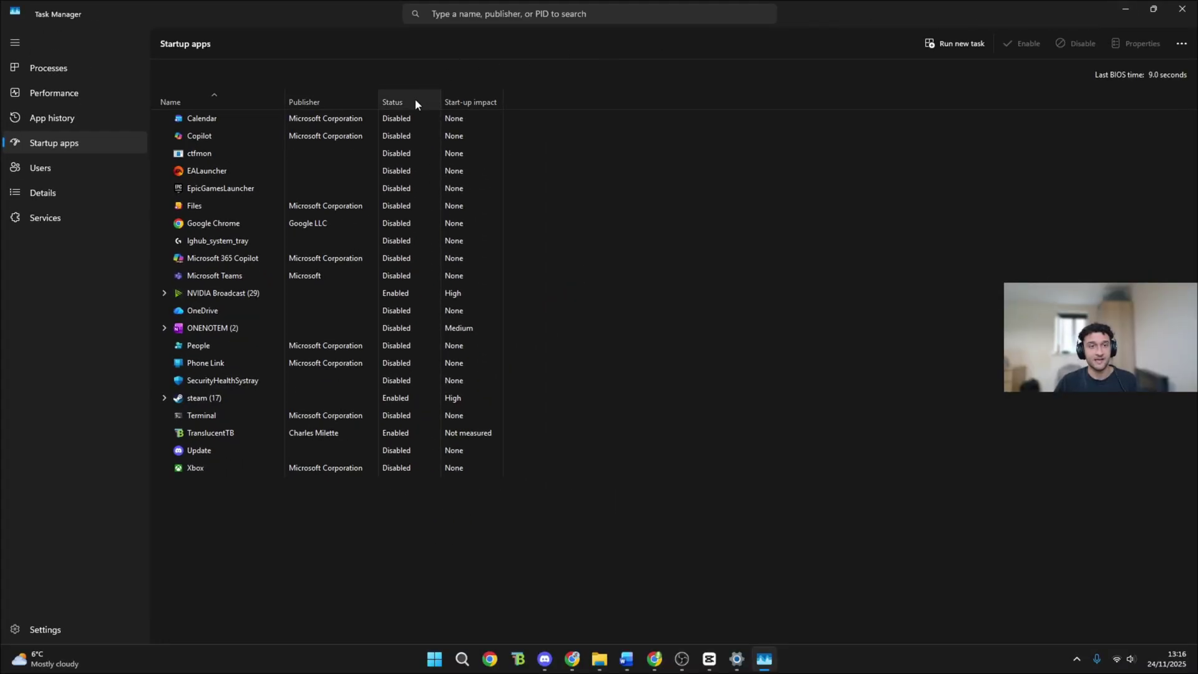
click(1125, 9)
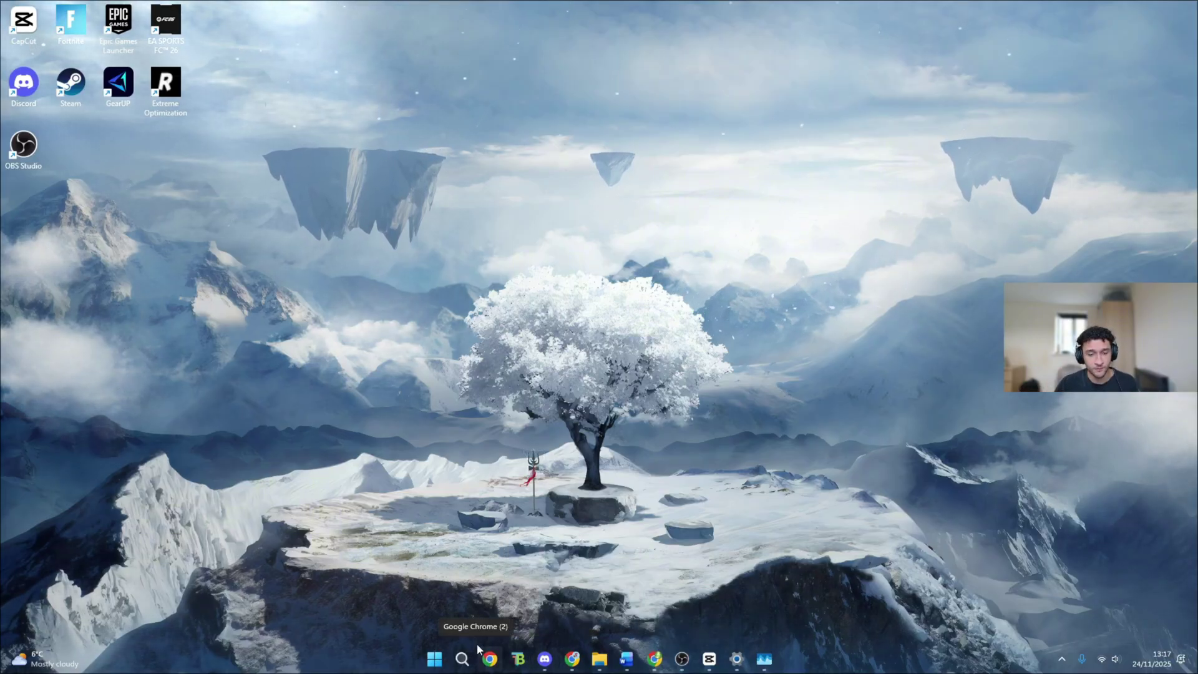
Step: Search Windows for system, open the advanced system settings and review the visual effects in Performance Options
click(462, 659)
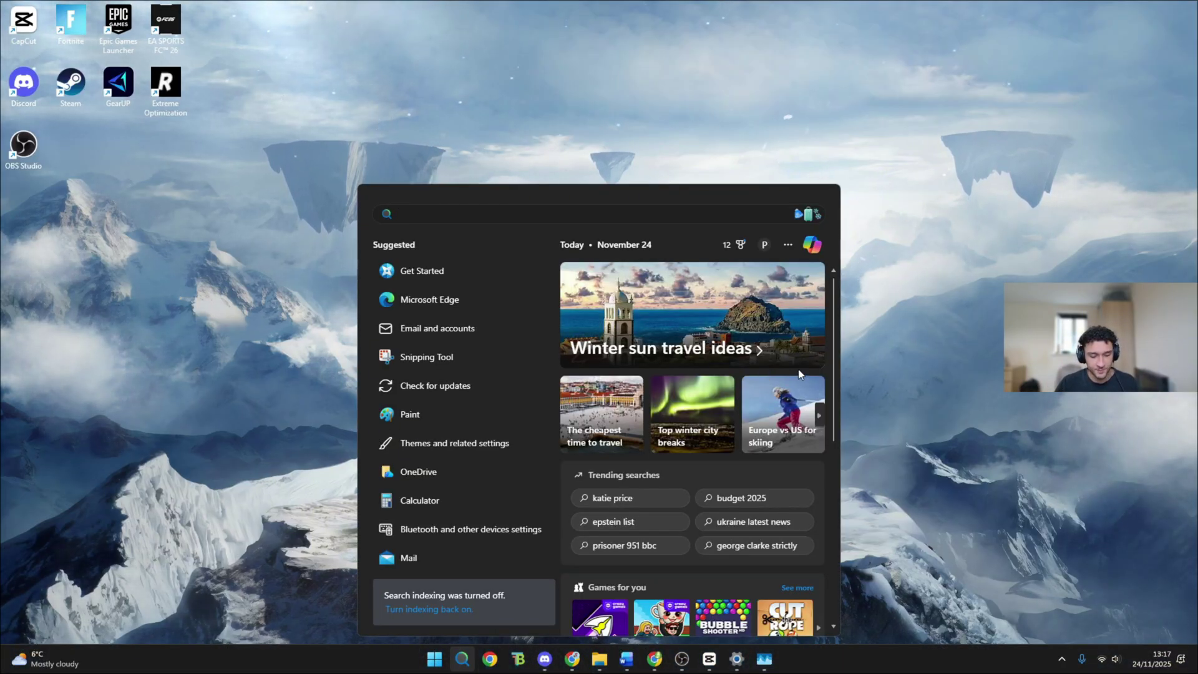
text(system)
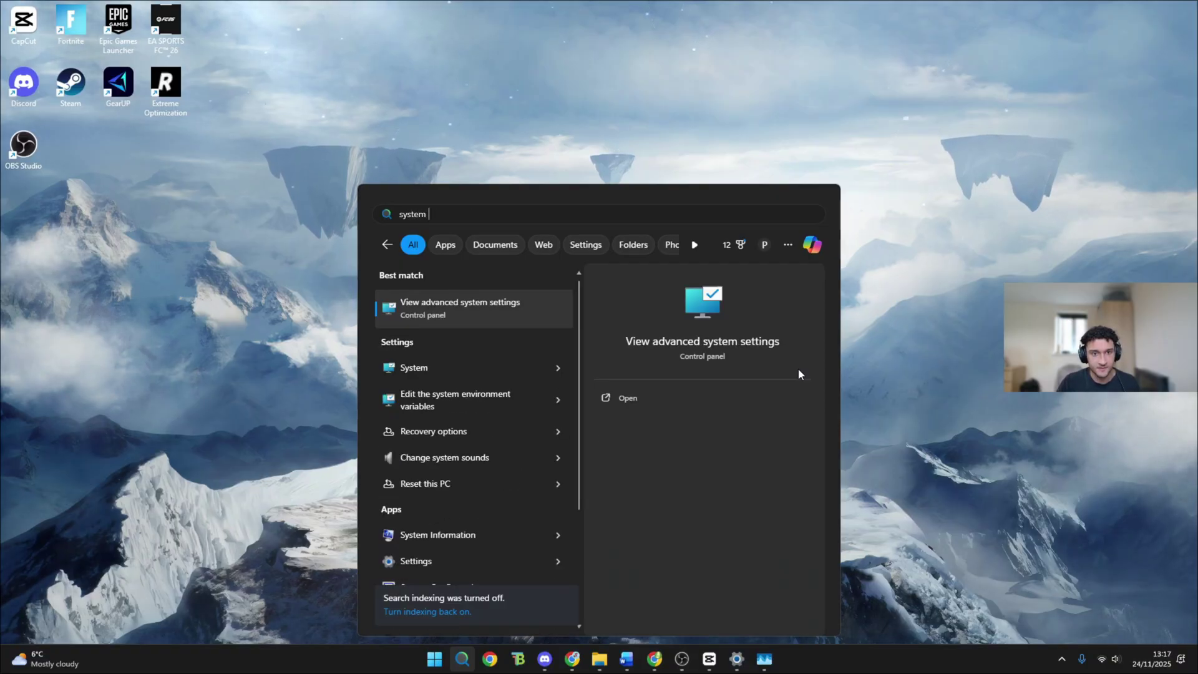
click(490, 306)
drag(244, 58, 600, 124)
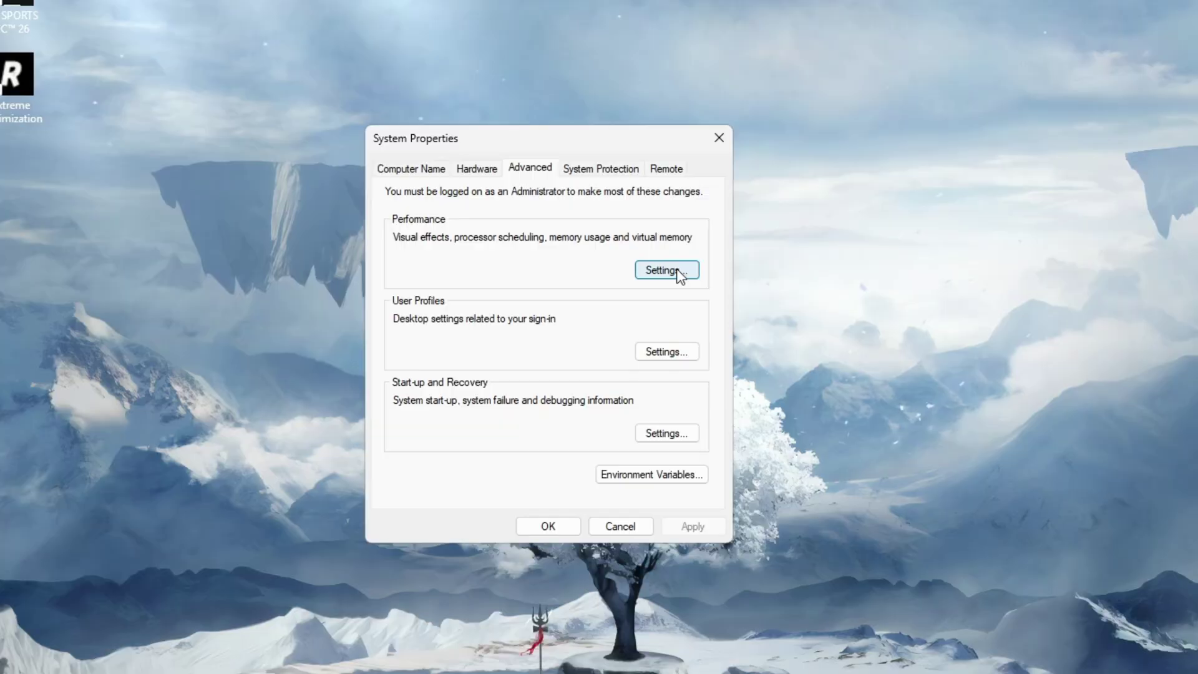
click(657, 257)
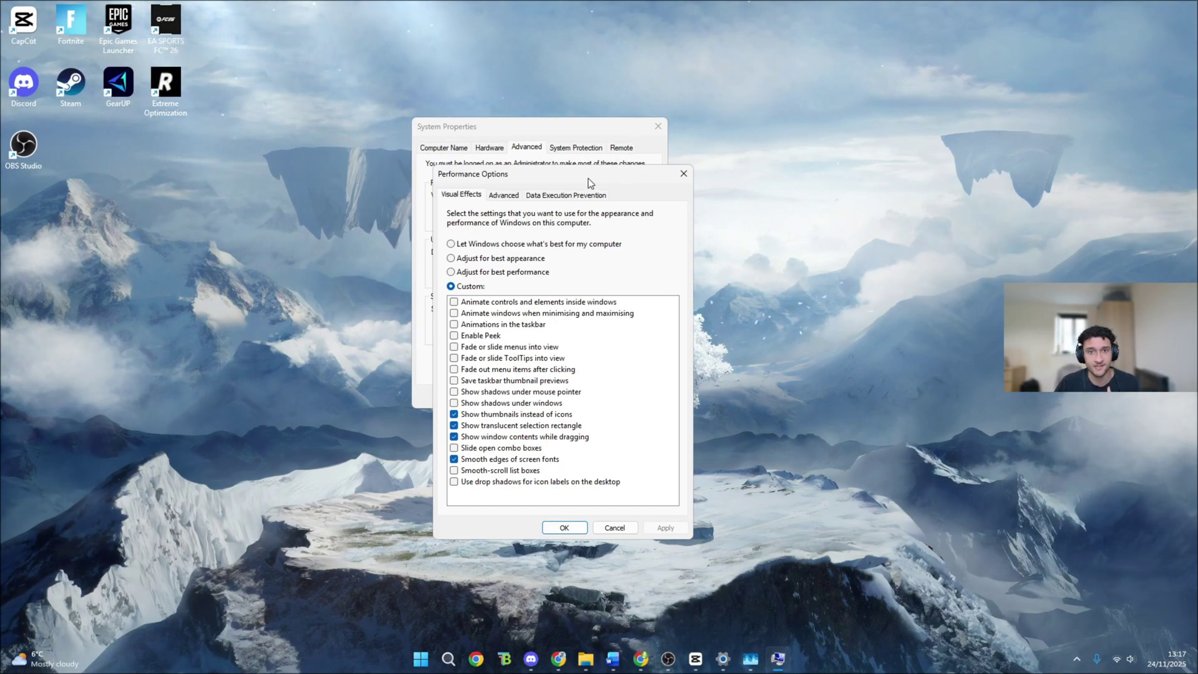
drag(588, 177, 838, 160)
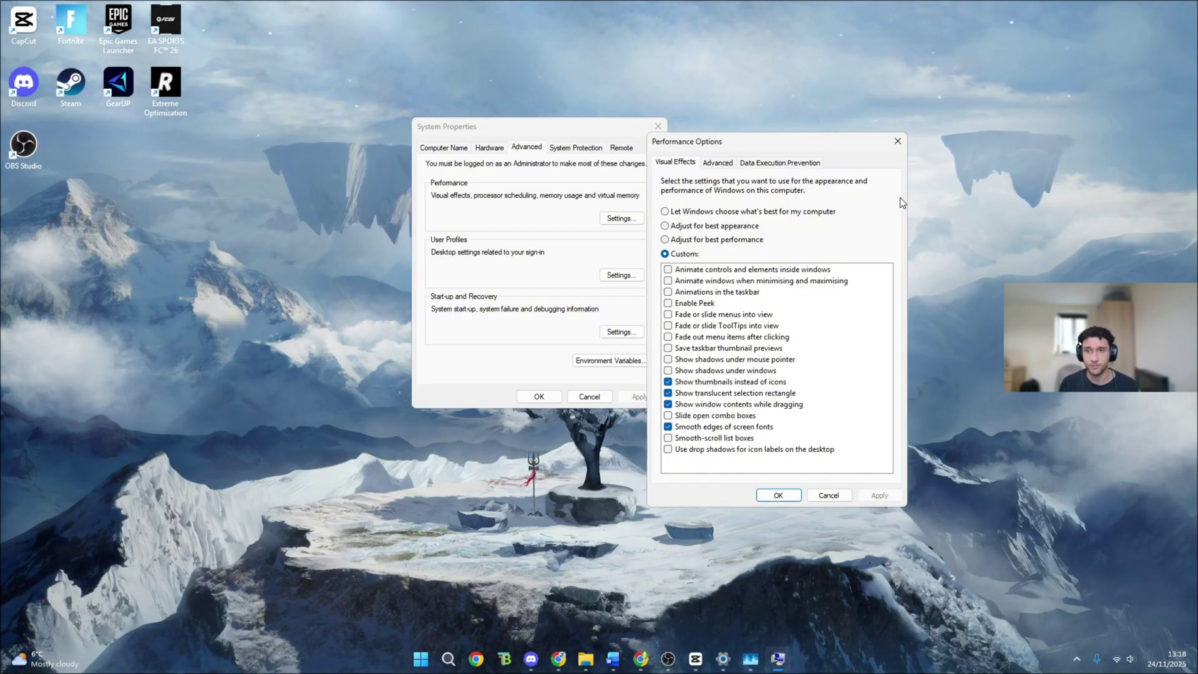
click(894, 148)
click(658, 127)
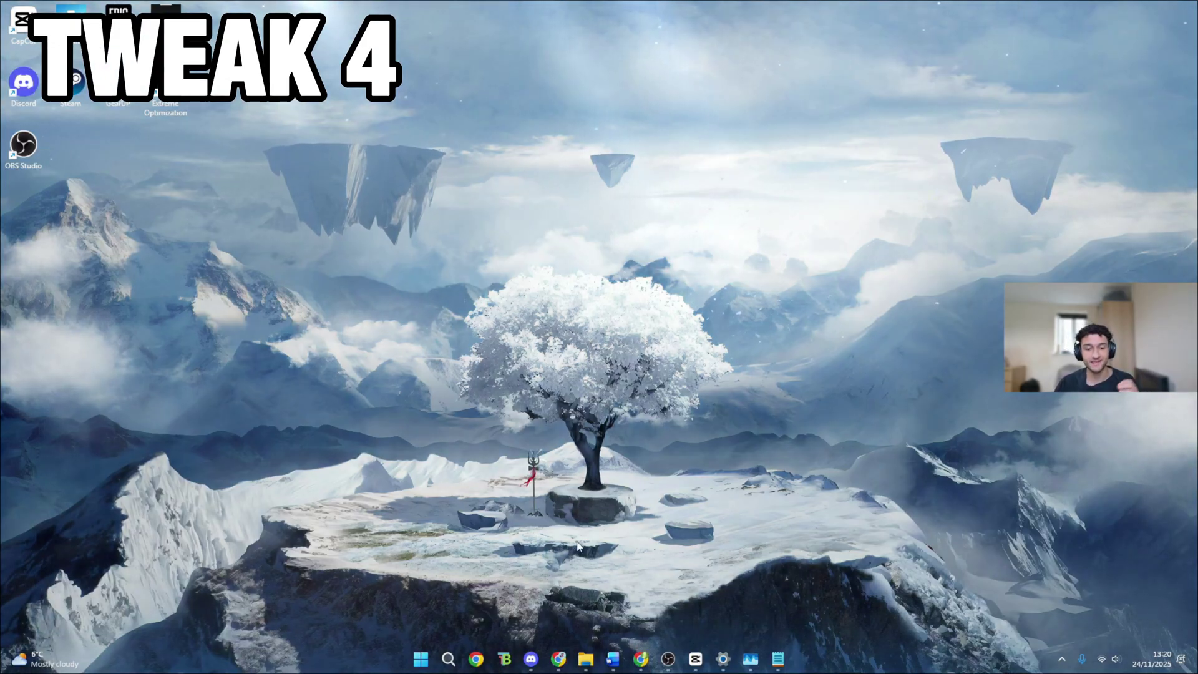
Step: Search Windows for cmd and open Command Prompt as administrator
key(super+s)
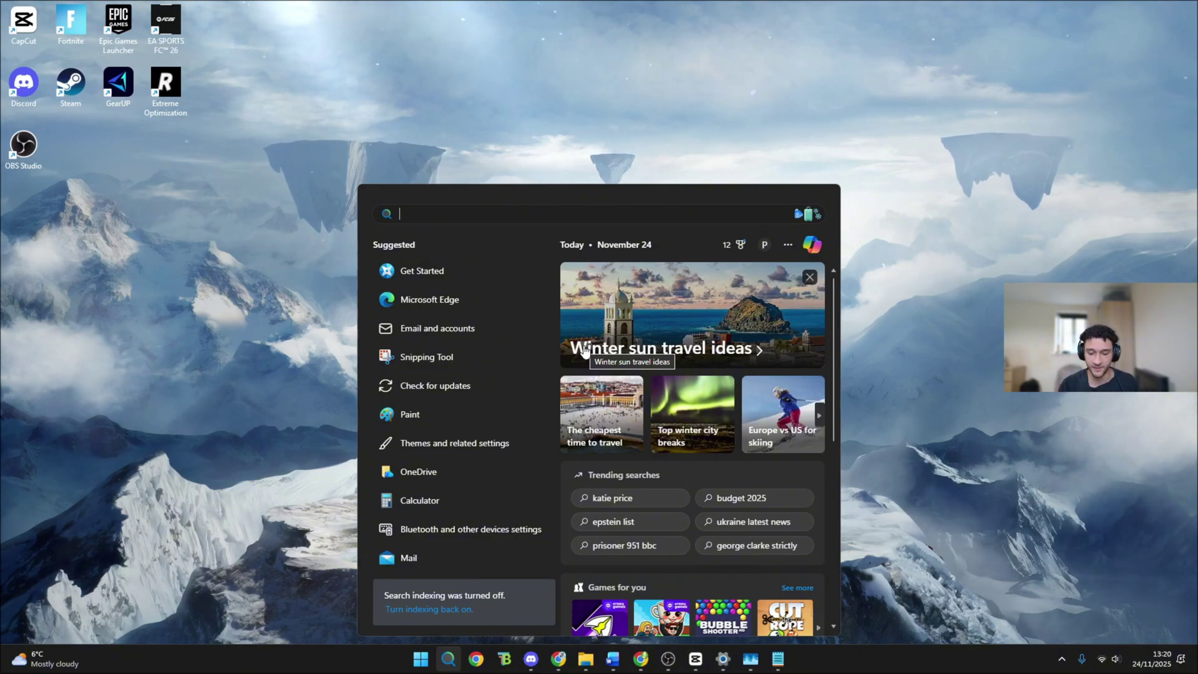
text(cmd)
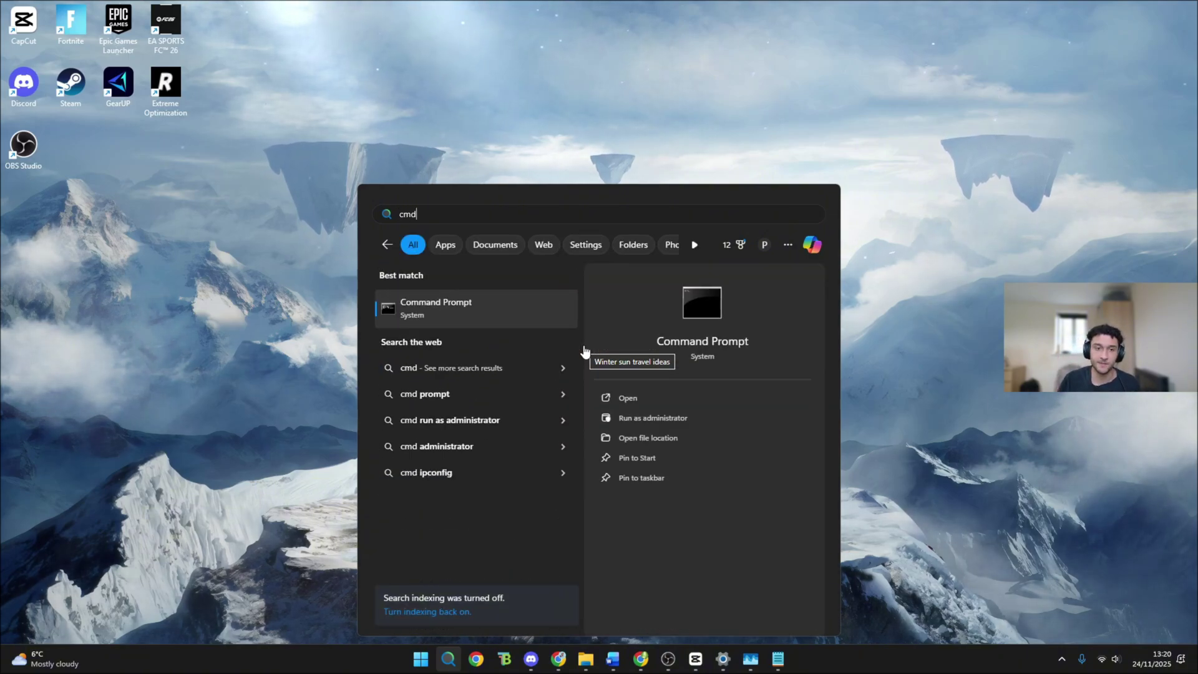
right_click(429, 315)
click(447, 327)
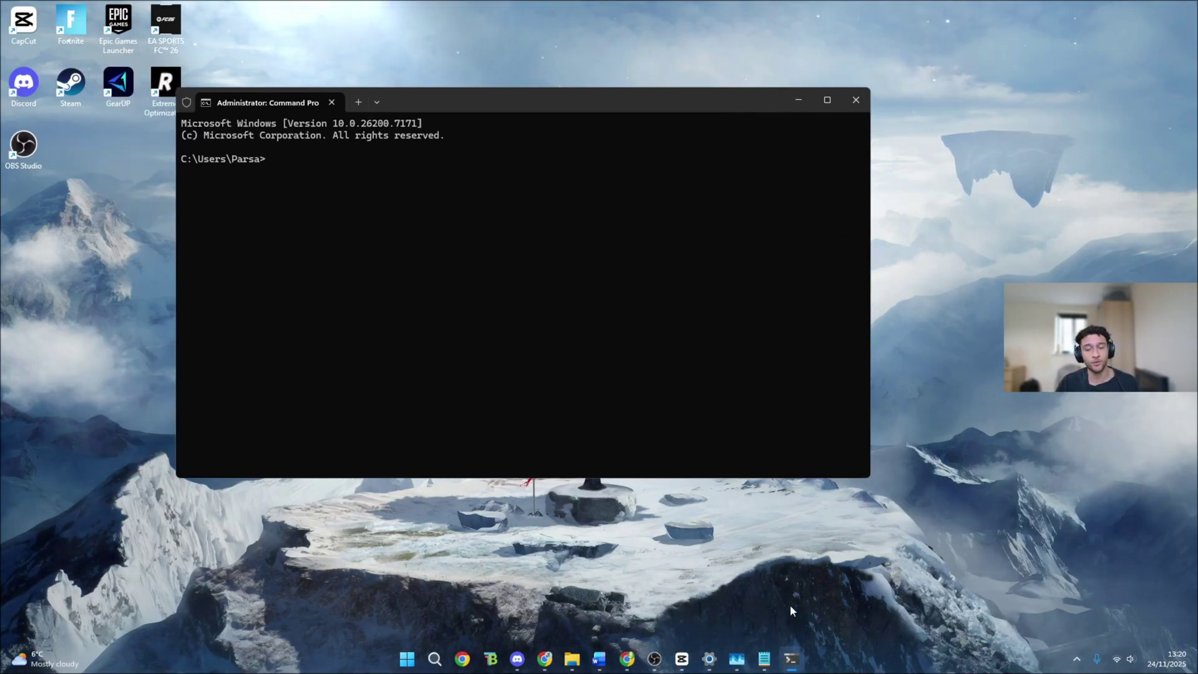
Step: Switch to Notepad and read the note explaining the bcdedit useplatformclock command
click(763, 659)
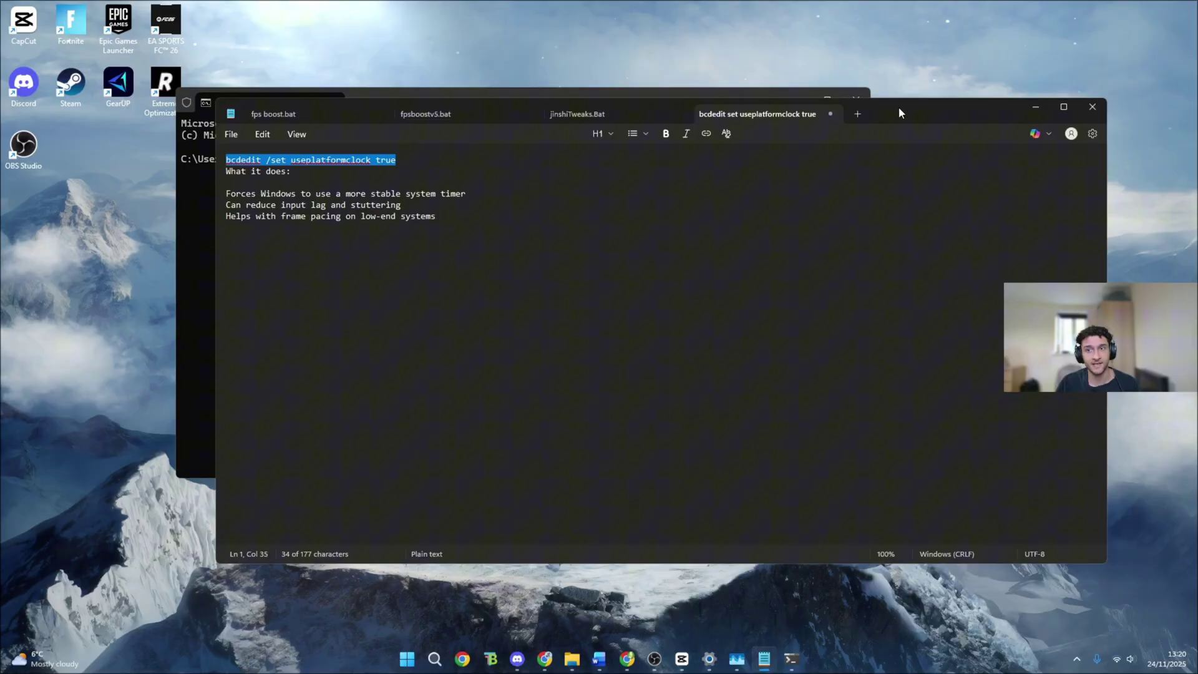
drag(899, 106, 953, 185)
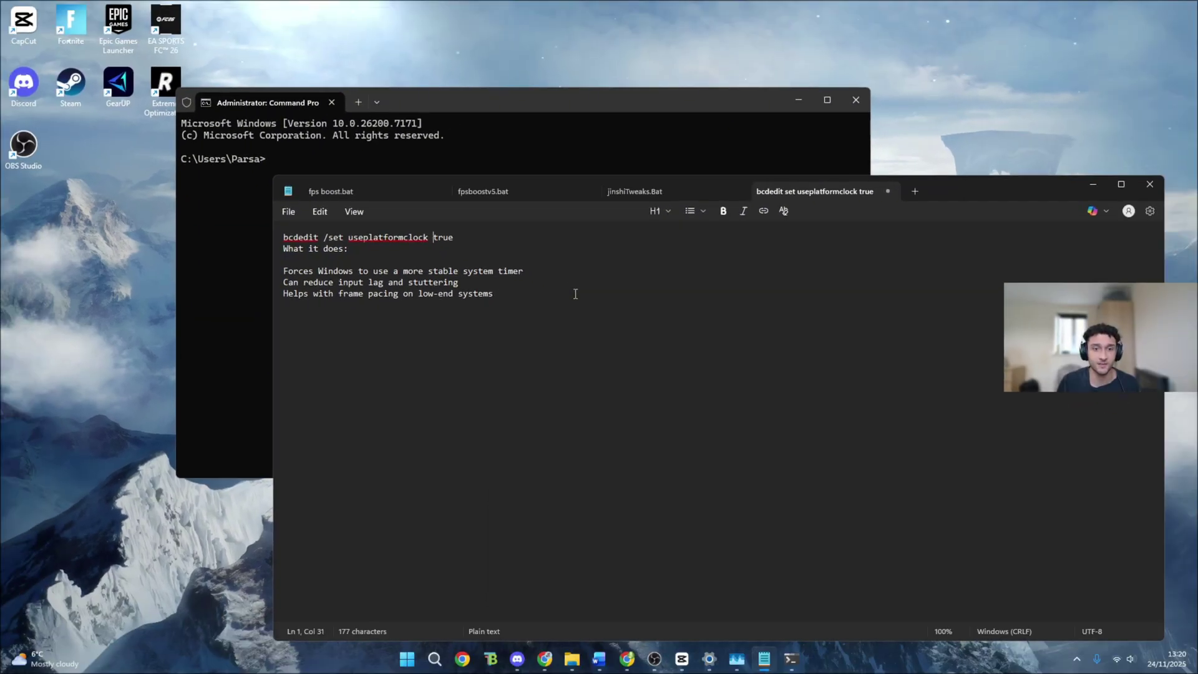
click(1092, 184)
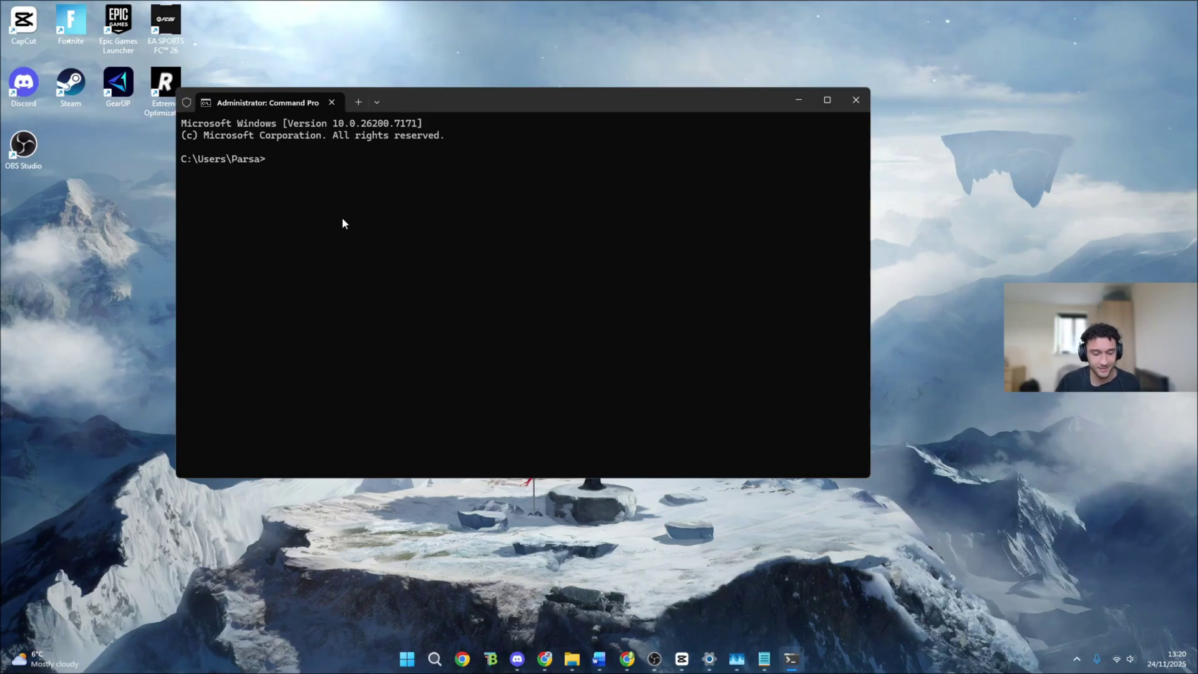
Step: Copy bcdedit /set useplatformclock true from the Notepad note, run it in the administrator Command Prompt and minimise both windows
click(764, 659)
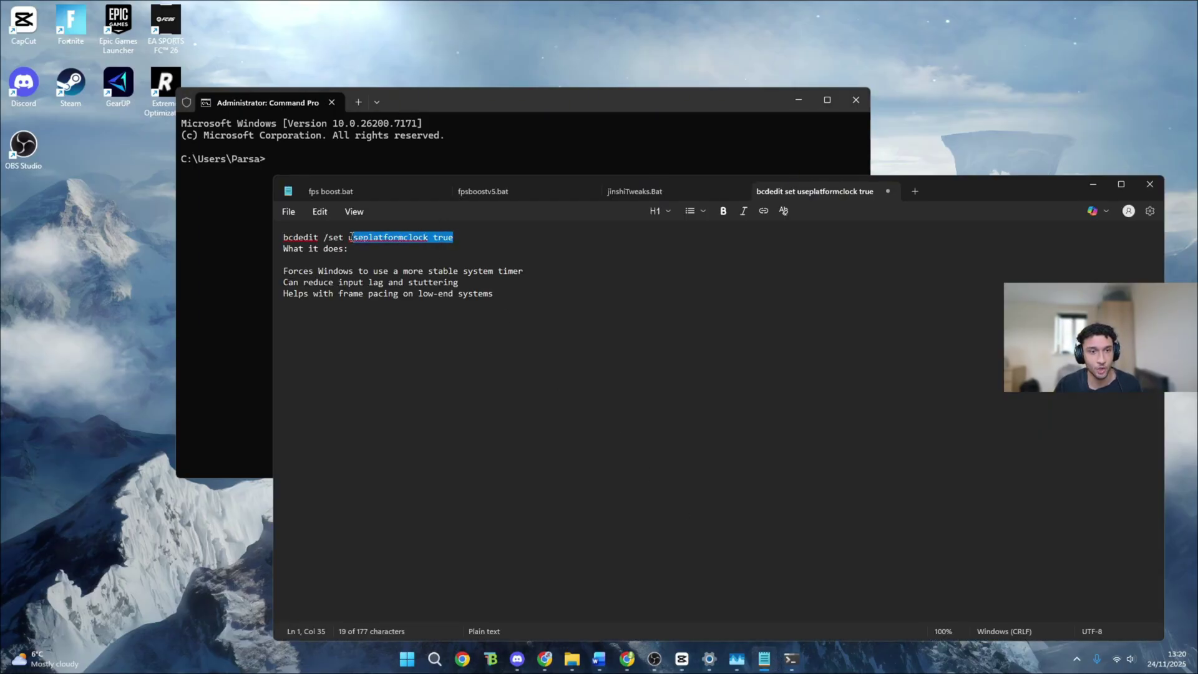
drag(286, 249, 285, 240)
key(ctrl+c)
click(439, 147)
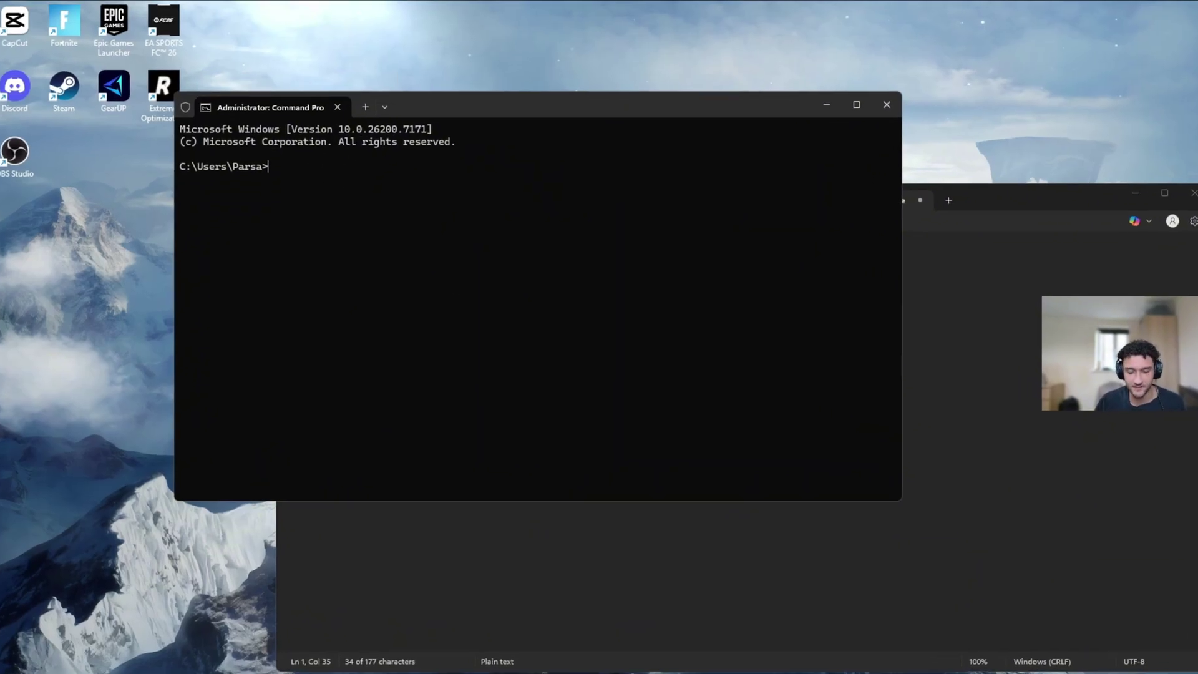
key(ctrl+v)
key(Return)
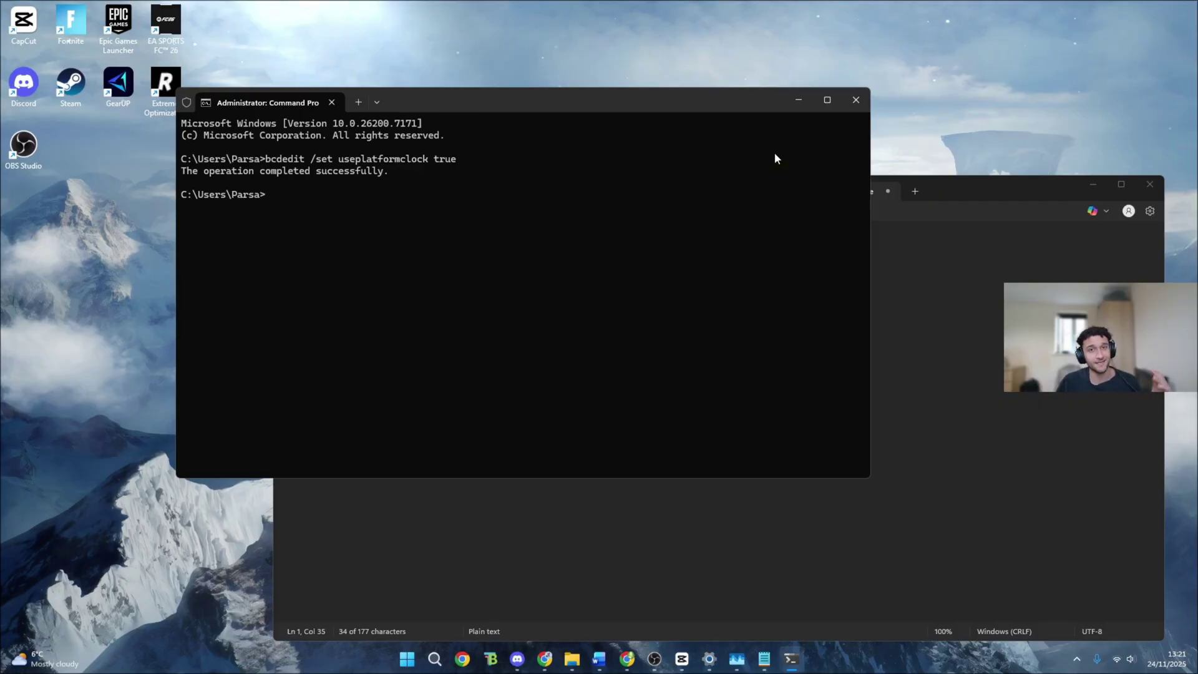
click(804, 100)
click(1073, 188)
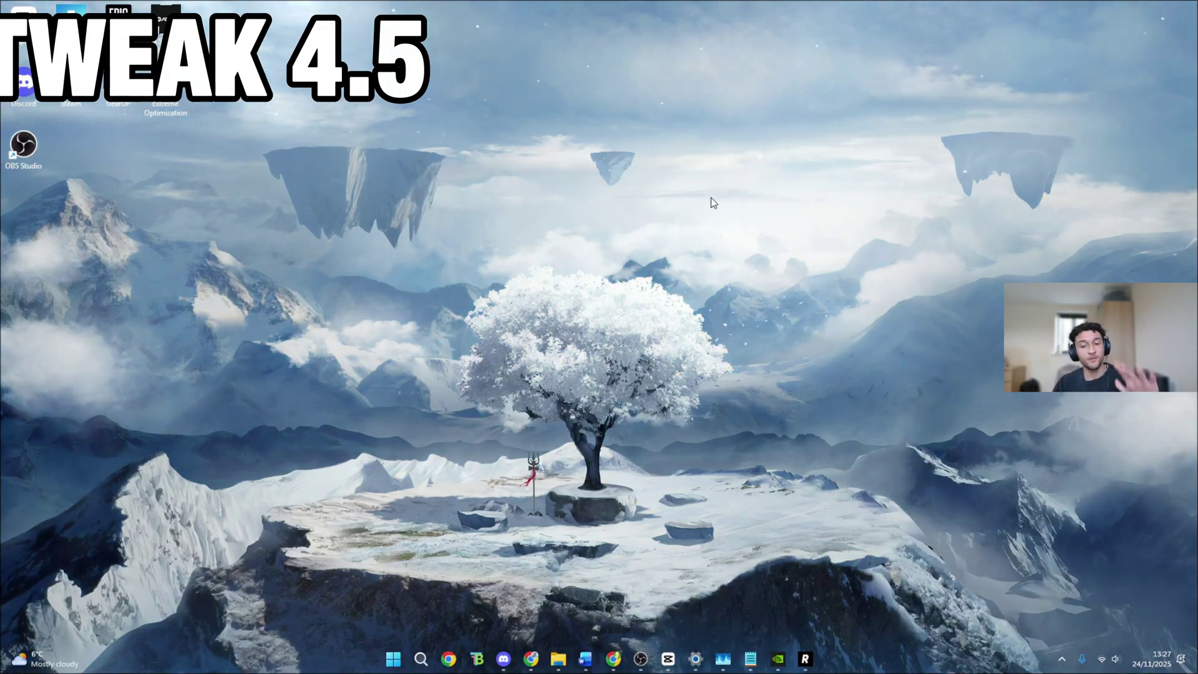
Step: Switch to Chrome and highlight the Extreme Tweaks product name on the Risxn Tweaks collections page
click(532, 659)
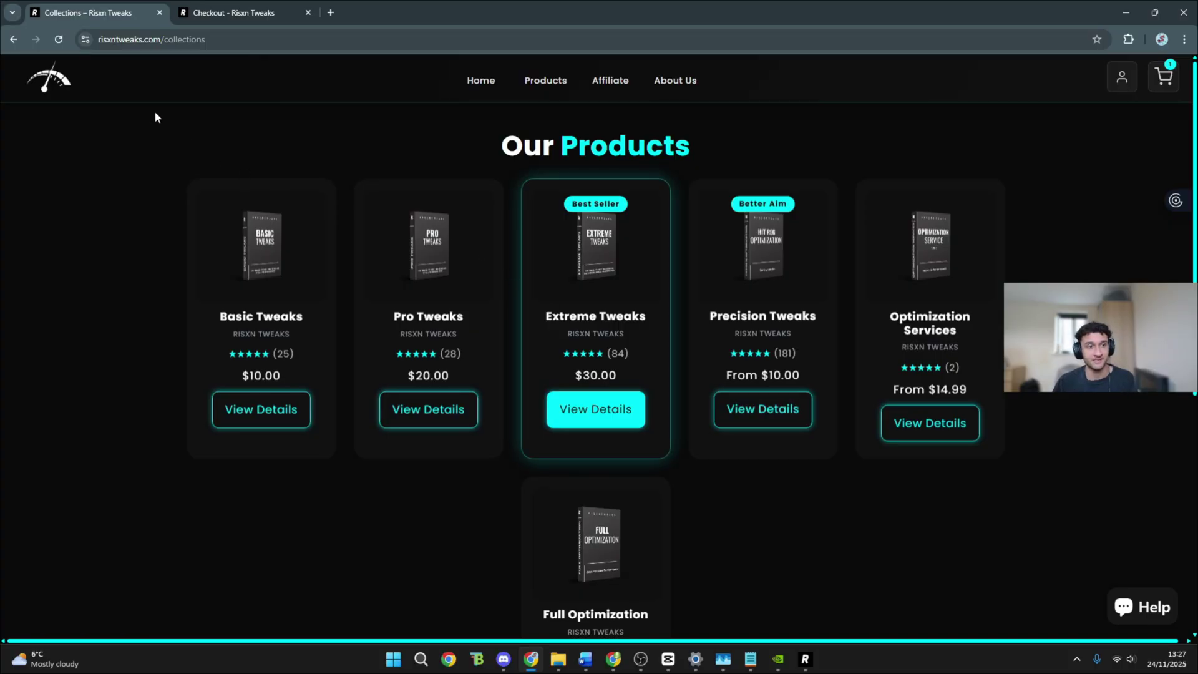
drag(539, 317, 646, 317)
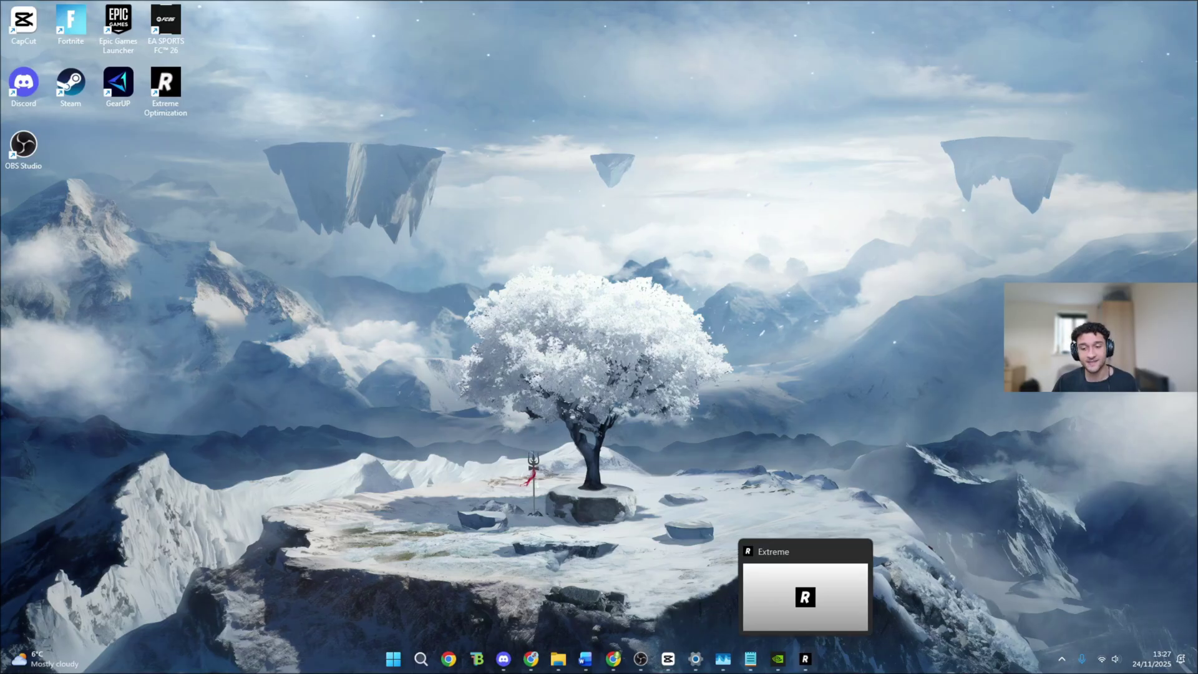
Step: Switch to Extreme Optimization Assistant and look through its Windows Optimization and Network Optimization pages
click(805, 659)
mouse_move(238, 187)
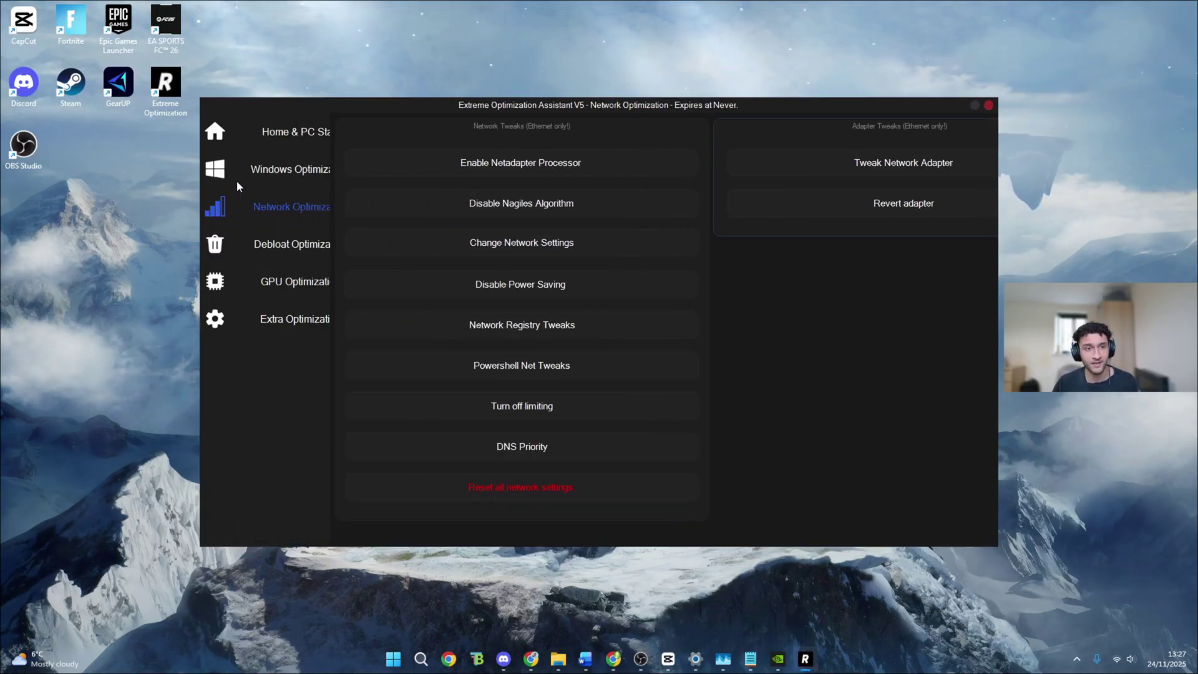
click(280, 178)
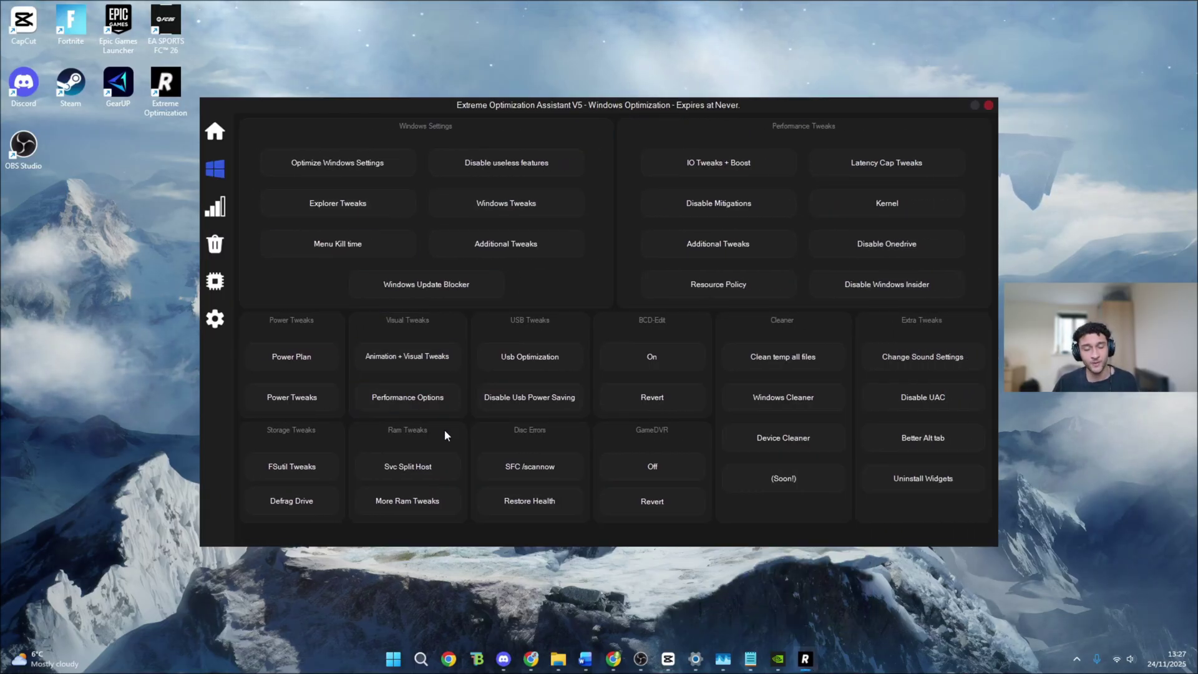
mouse_move(212, 209)
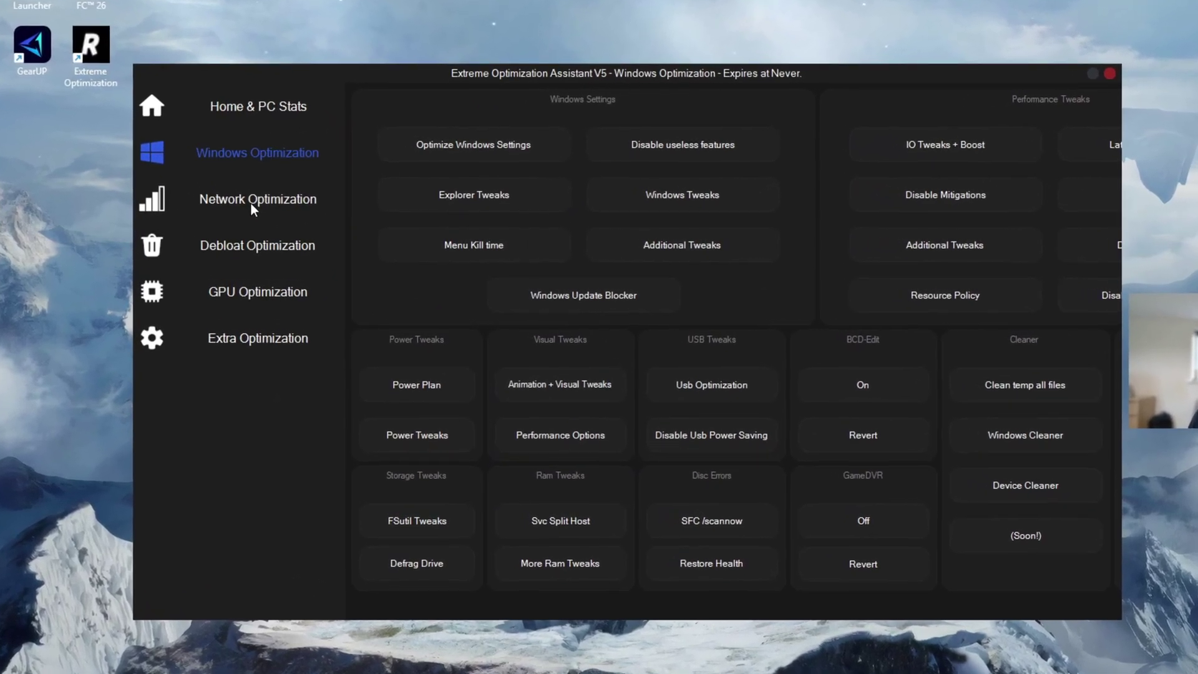
click(242, 201)
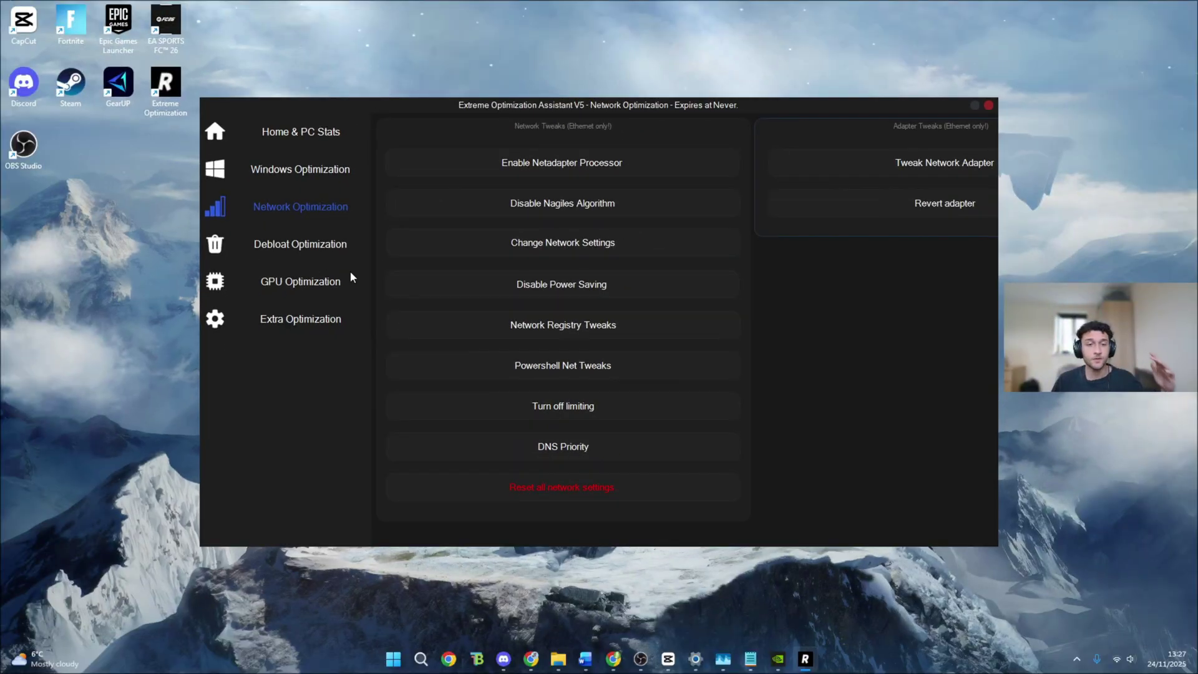
click(975, 106)
Step: Switch back to Chrome and view the Risxn Tweaks checkout for Extreme Tweaks
click(540, 662)
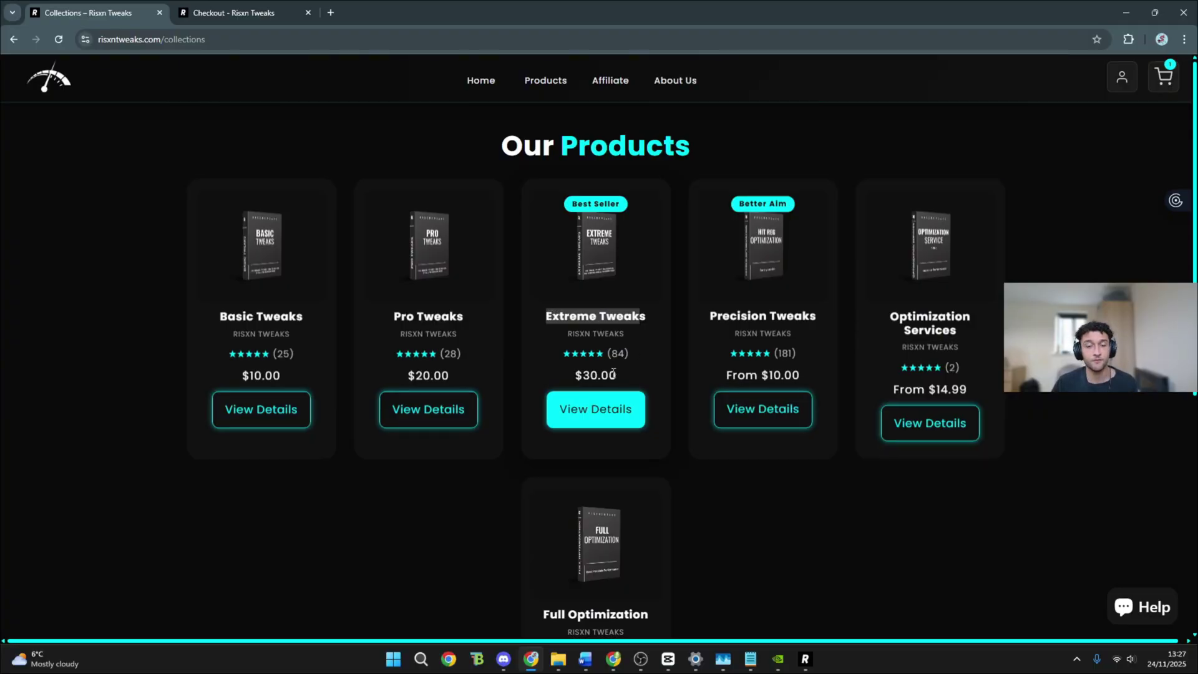
click(232, 14)
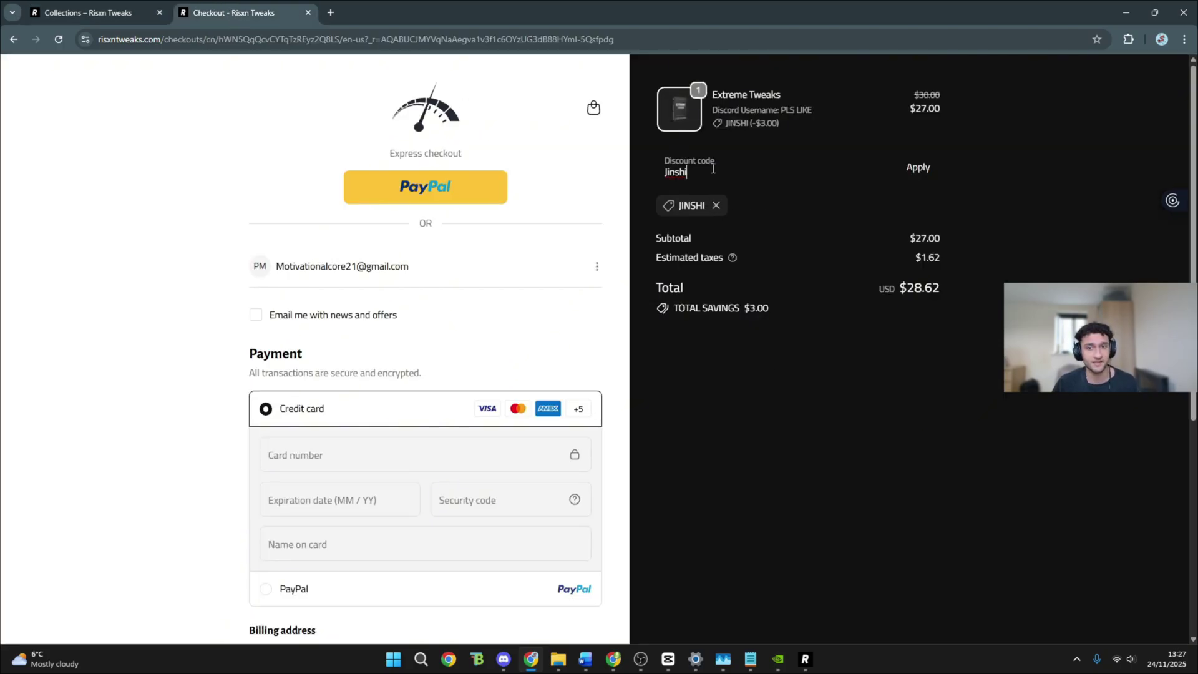
key(shift+Left)
key(shift+Left)
key(shift+Left)
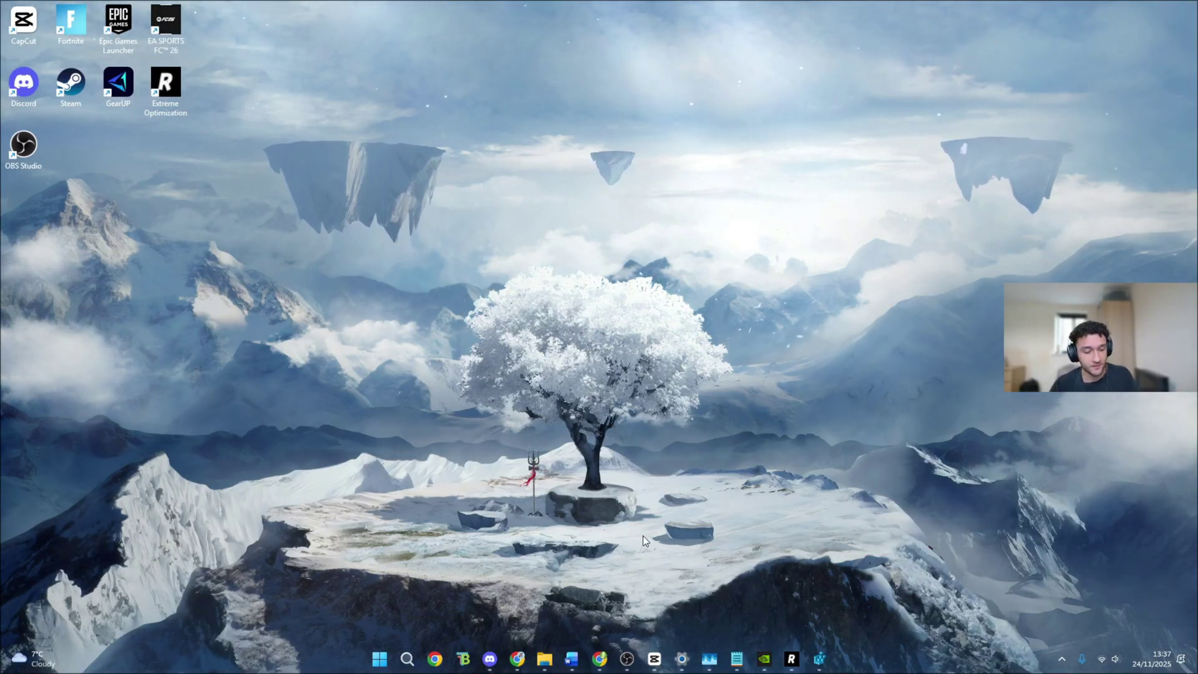
key(super+r)
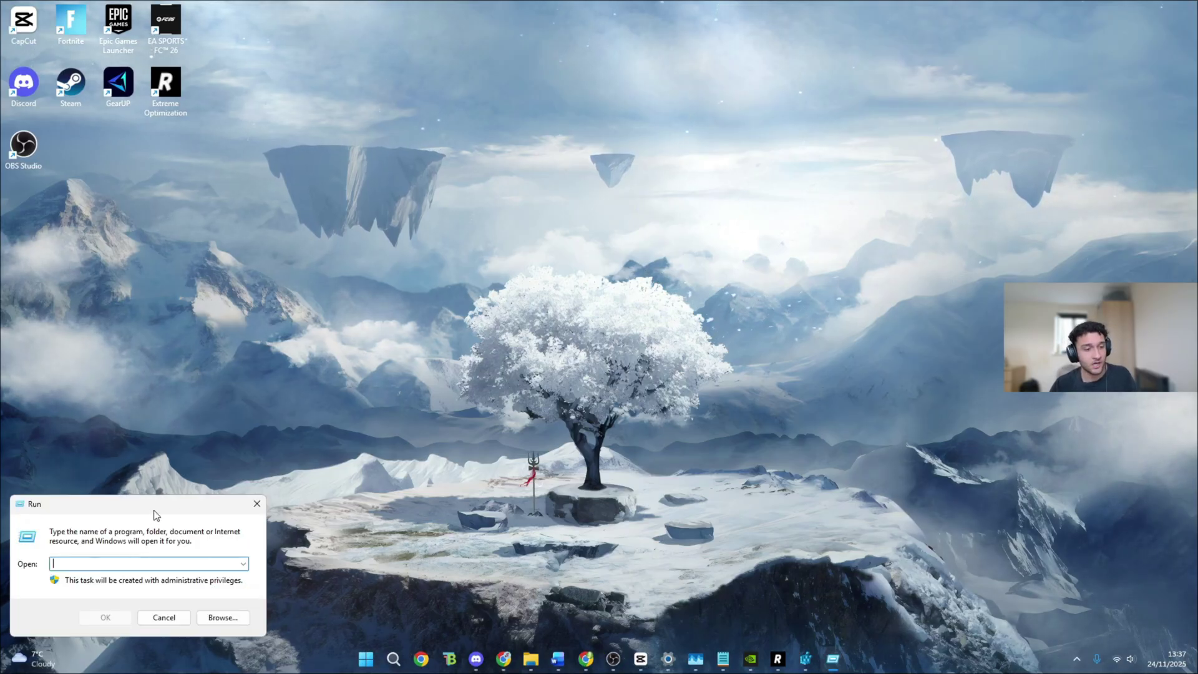
drag(150, 504, 493, 374)
text(re)
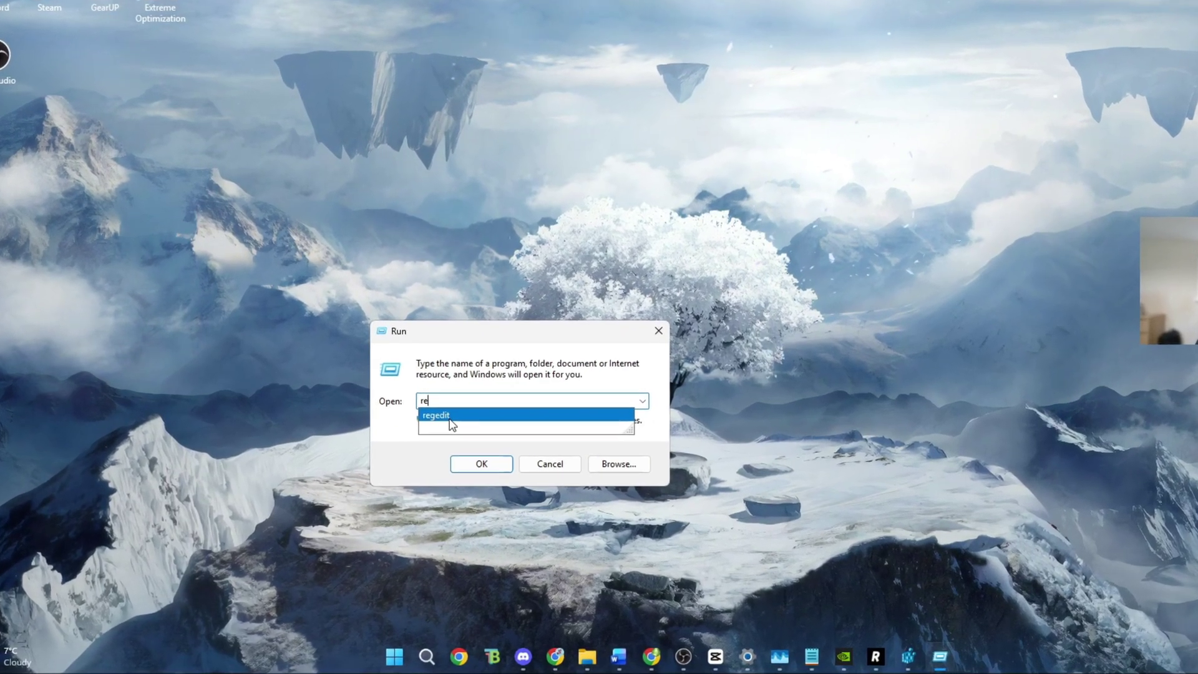
click(432, 443)
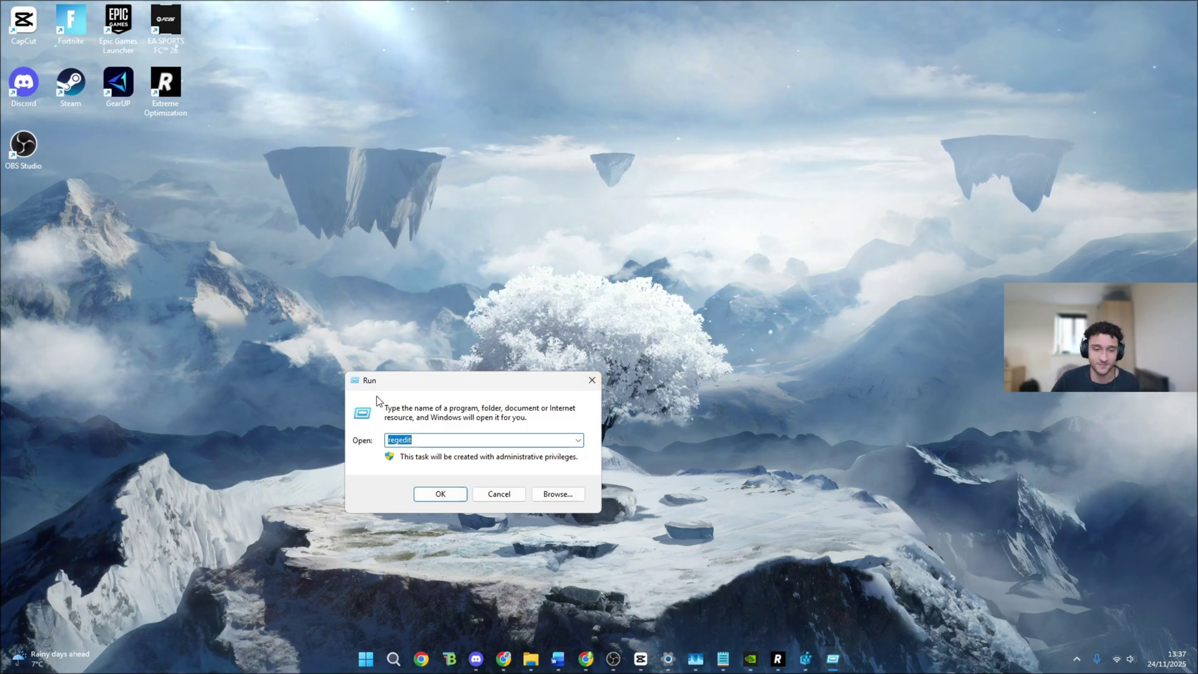
click(591, 383)
Step: Switch to Registry Editor, centre its window and set GameDVR_Enabled to 0 under HKEY_CURRENT_USER\System\GameConfigStore
click(819, 659)
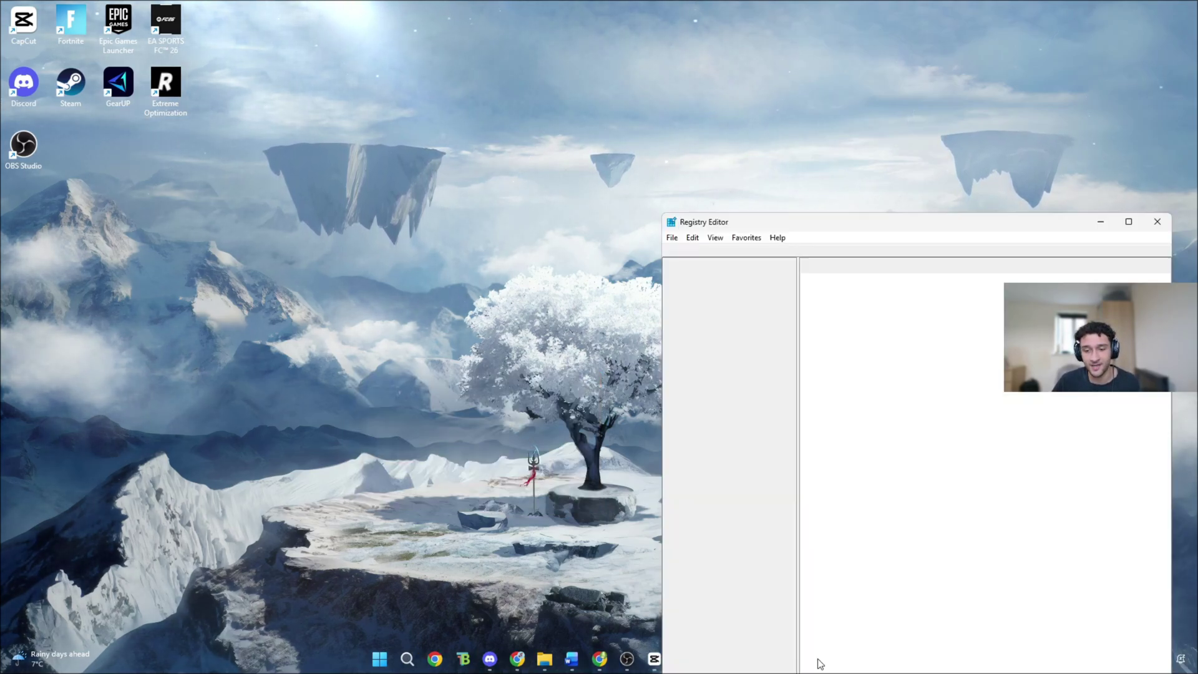
drag(984, 217, 713, 118)
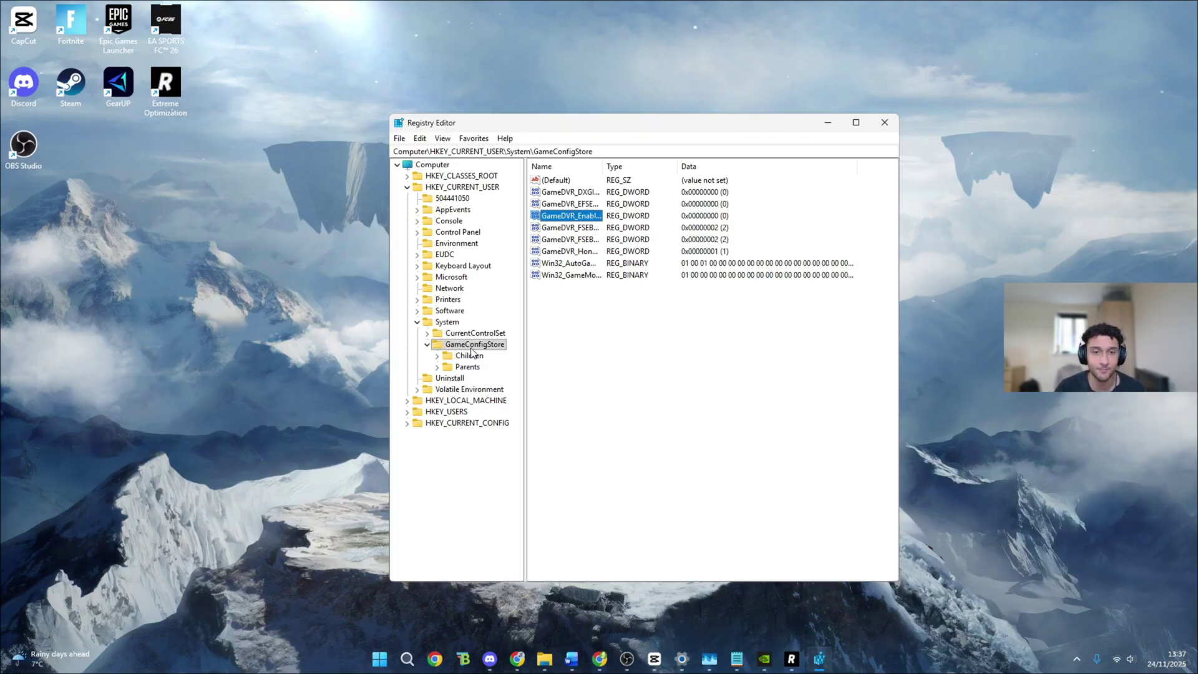
double_click(587, 216)
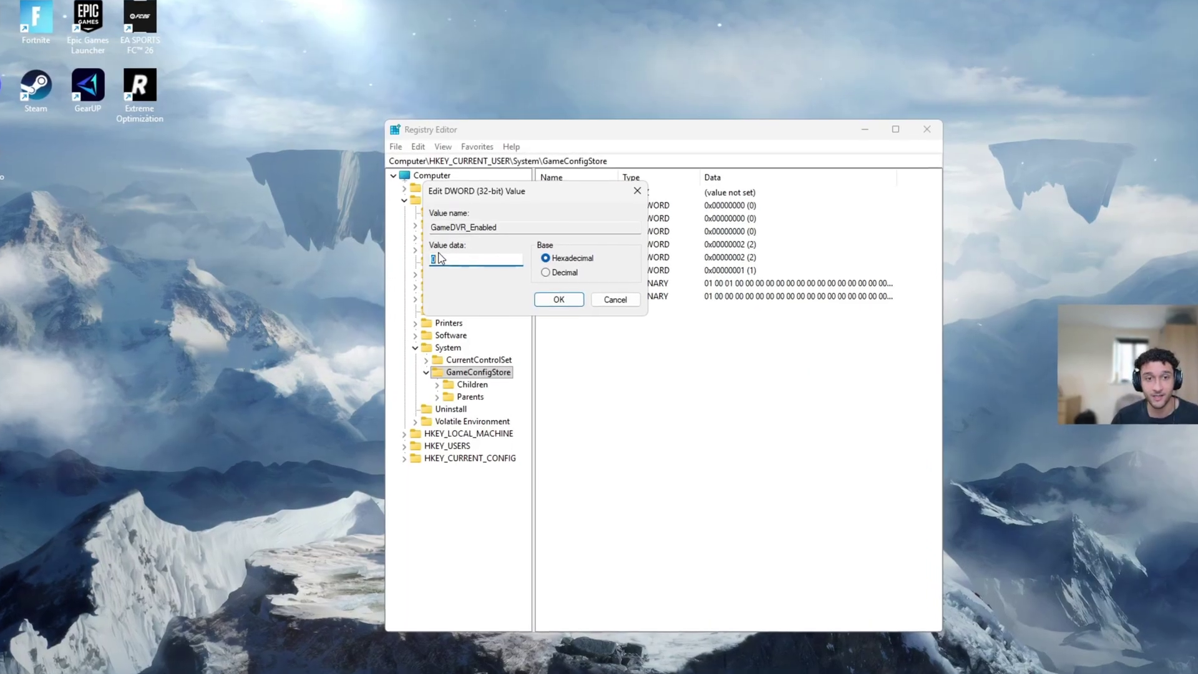
text(0)
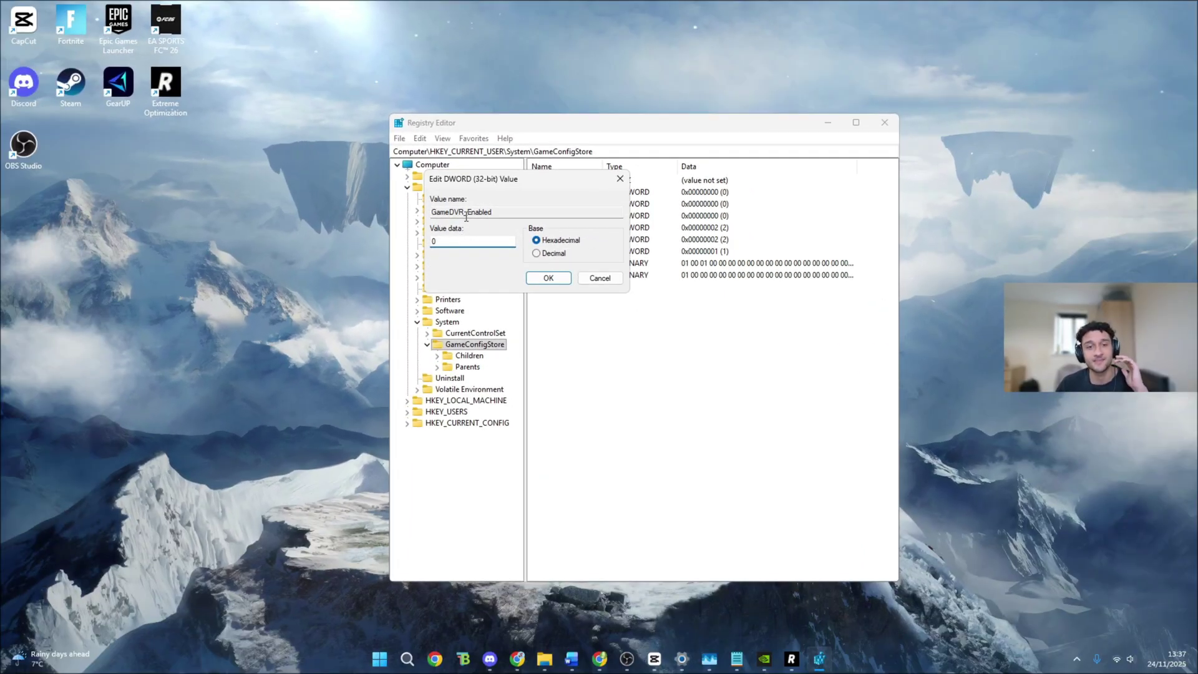
click(549, 279)
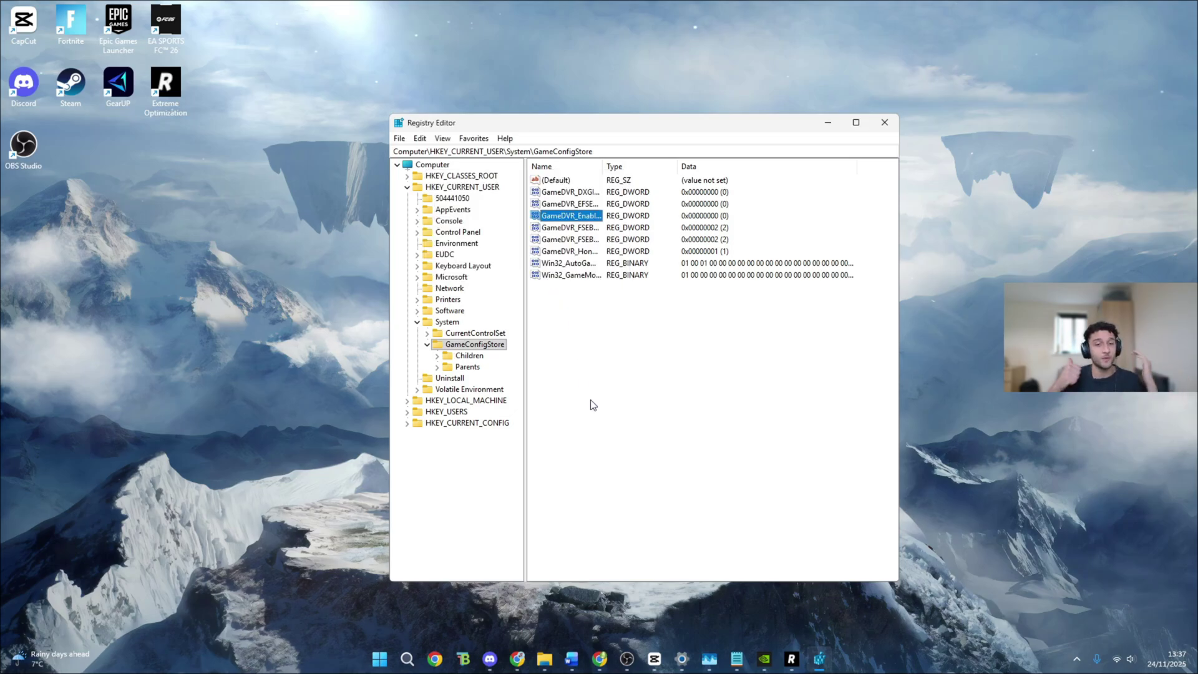
Step: Set GPU Priority to 8 in the Games key under HKEY_LOCAL_MACHINE\SOFTWARE\Microsoft\Windows NT\CurrentVersion\Multimedia\SystemProfile\Tasks
click(439, 342)
key(Left)
key(Left)
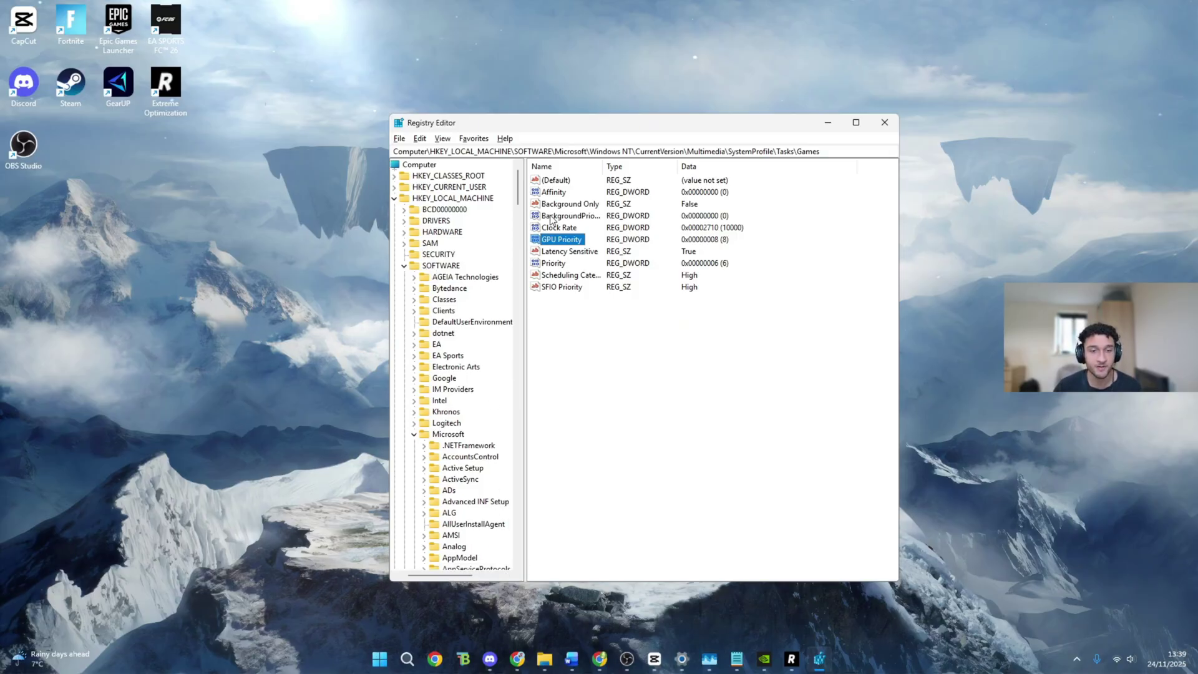
drag(520, 206, 520, 435)
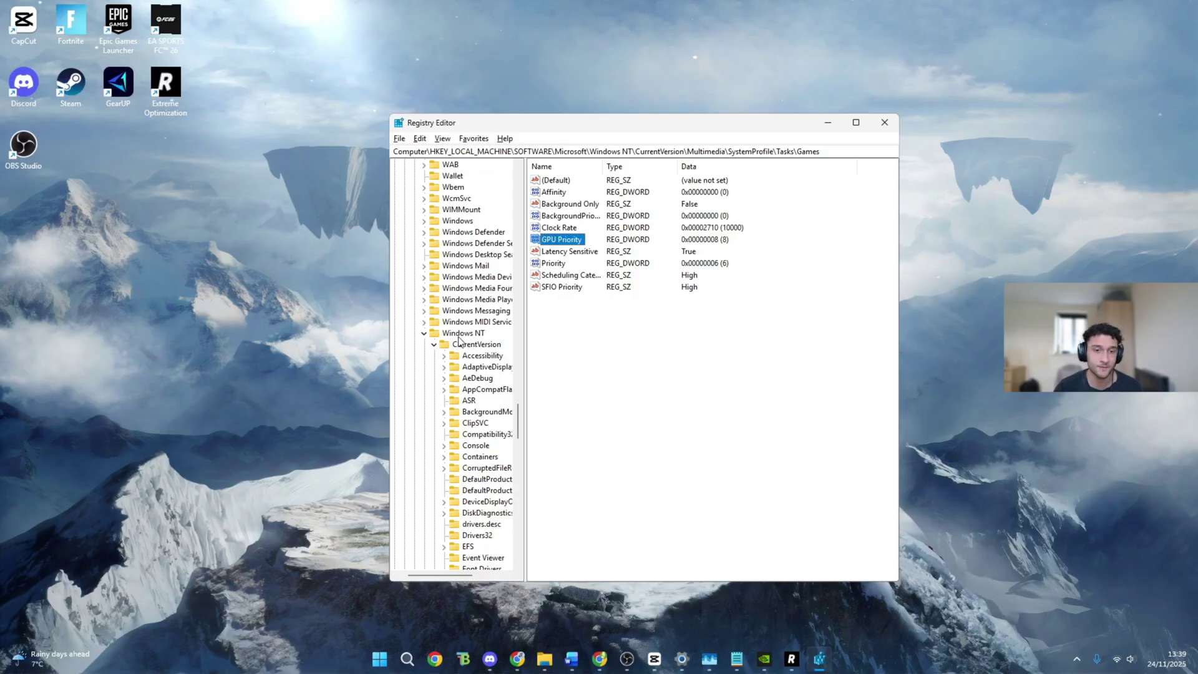
drag(521, 429, 529, 469)
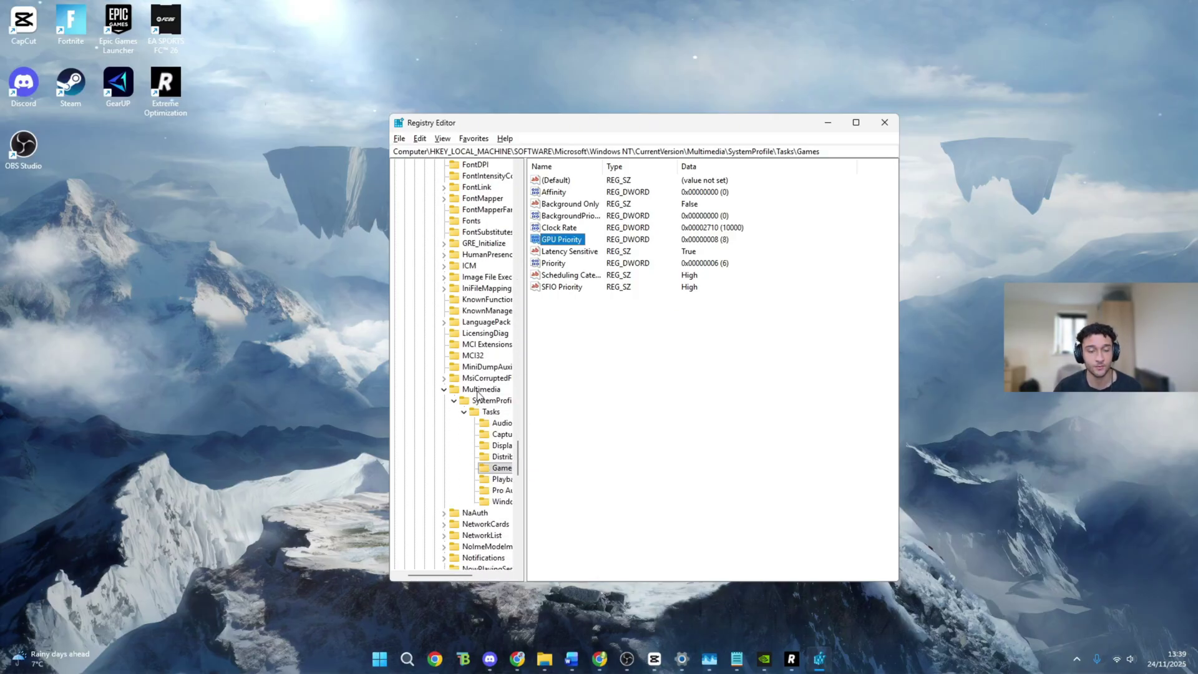
drag(459, 576, 475, 581)
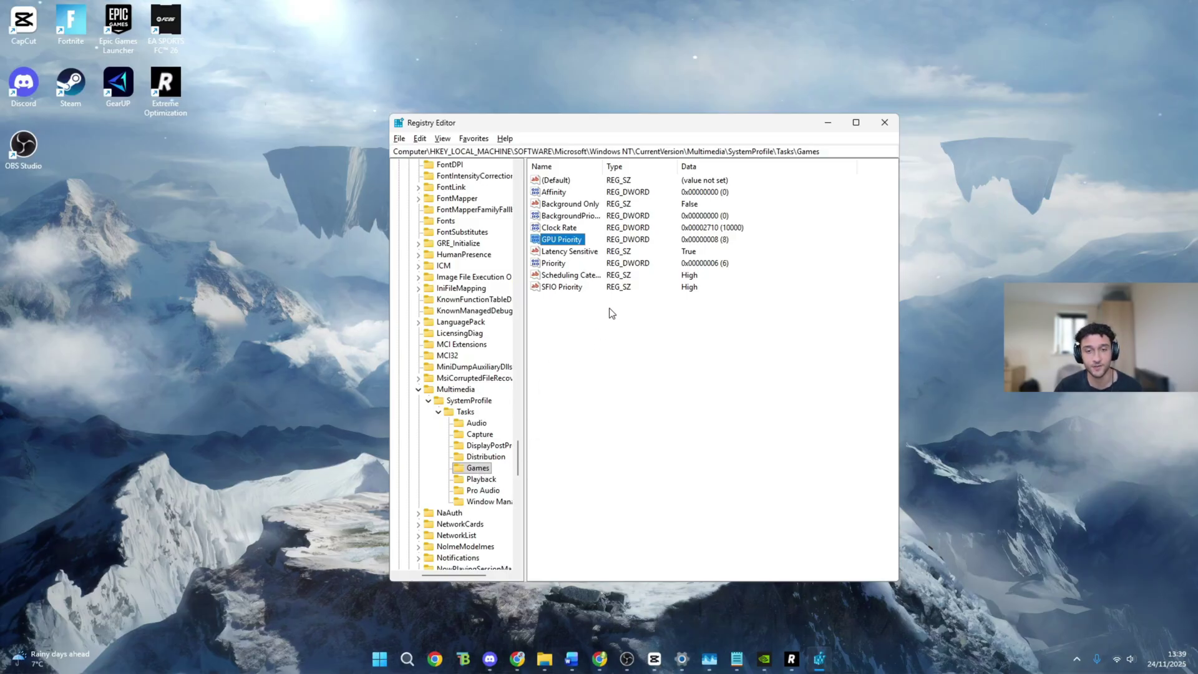
double_click(556, 245)
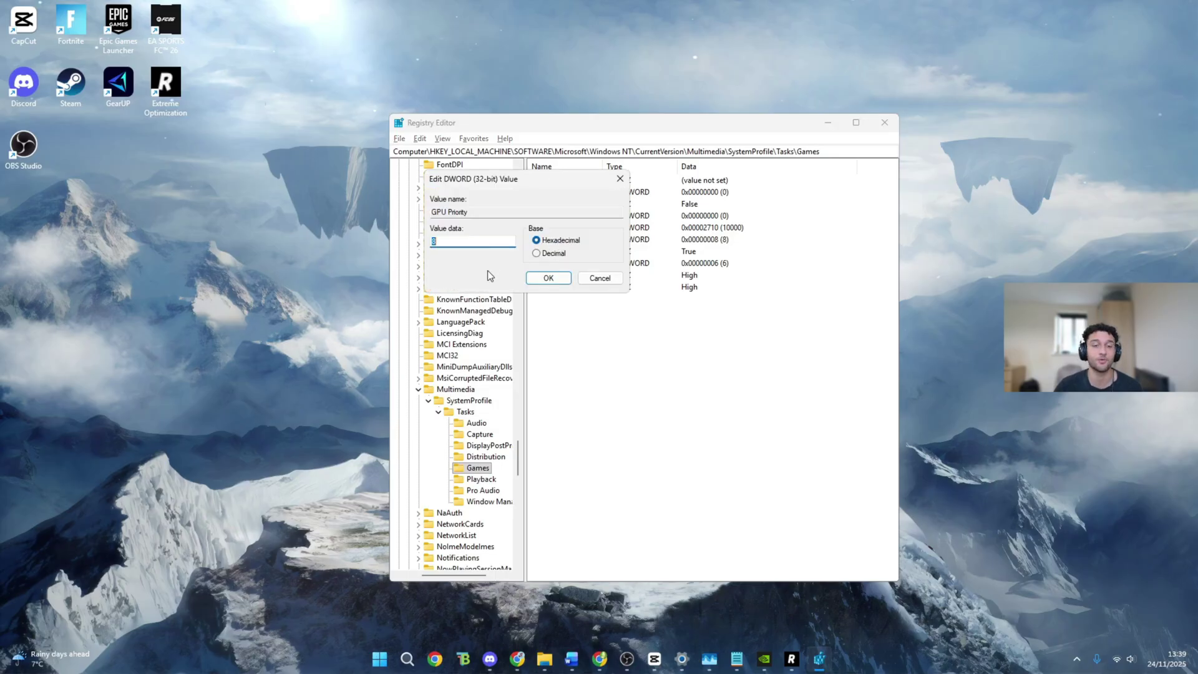
click(534, 279)
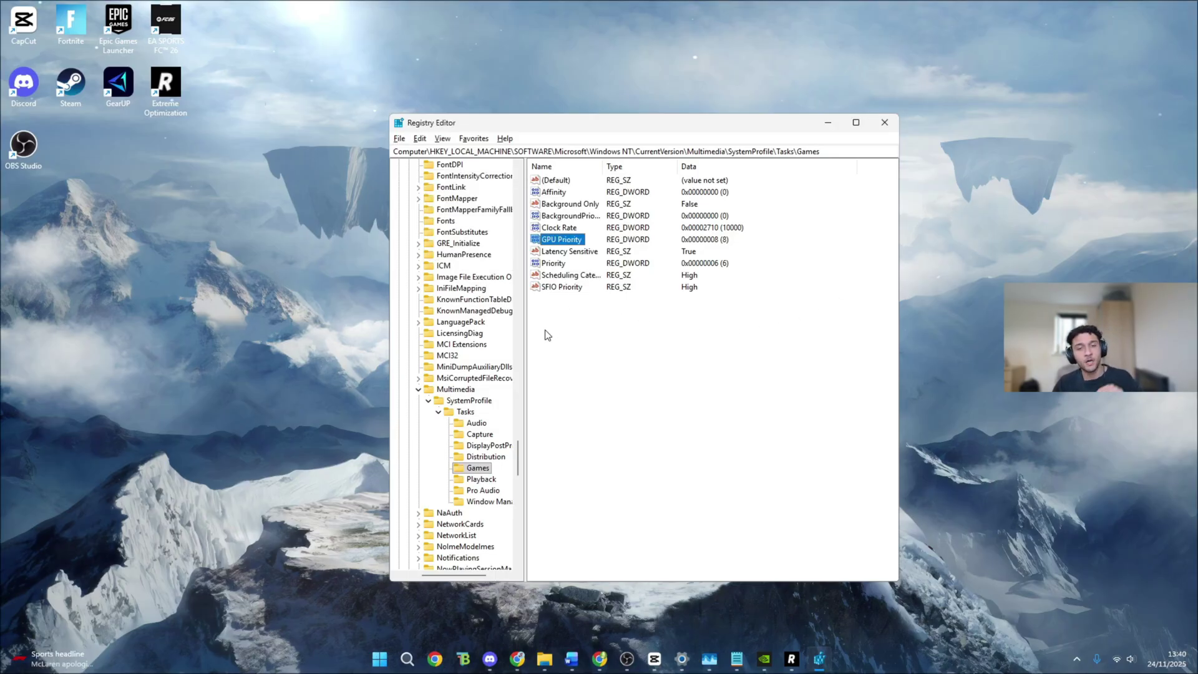
Step: Set the Priority value of the Games key to 6 and minimise Registry Editor
double_click(561, 263)
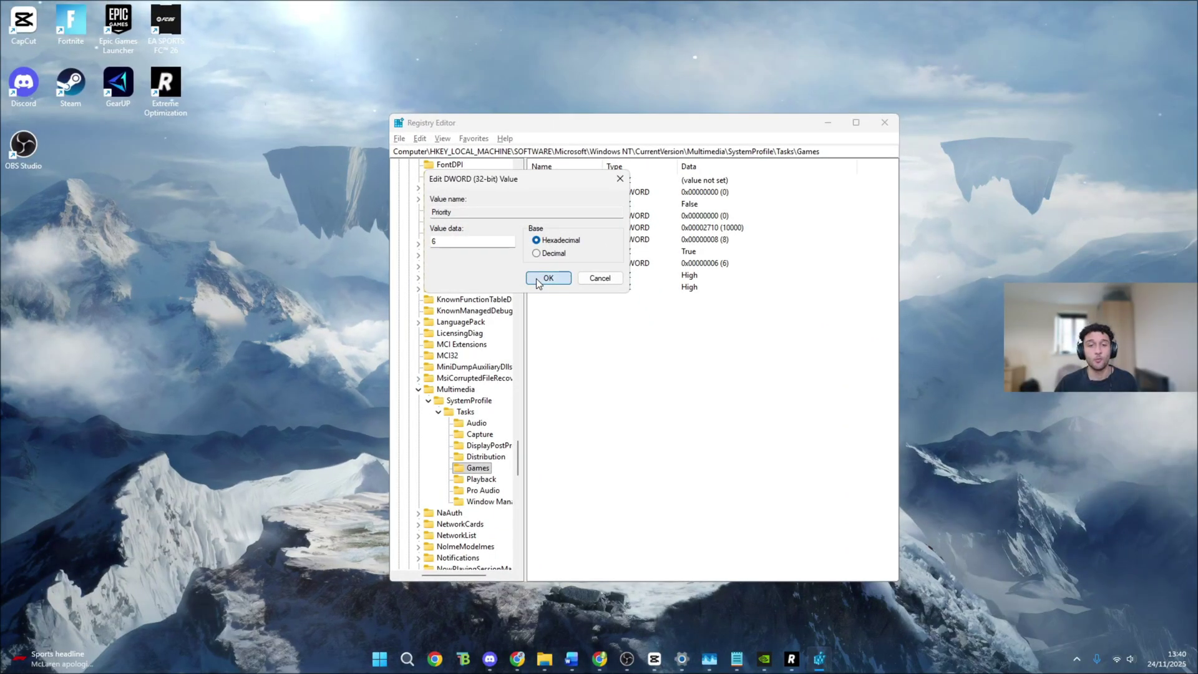
click(621, 354)
click(1092, 146)
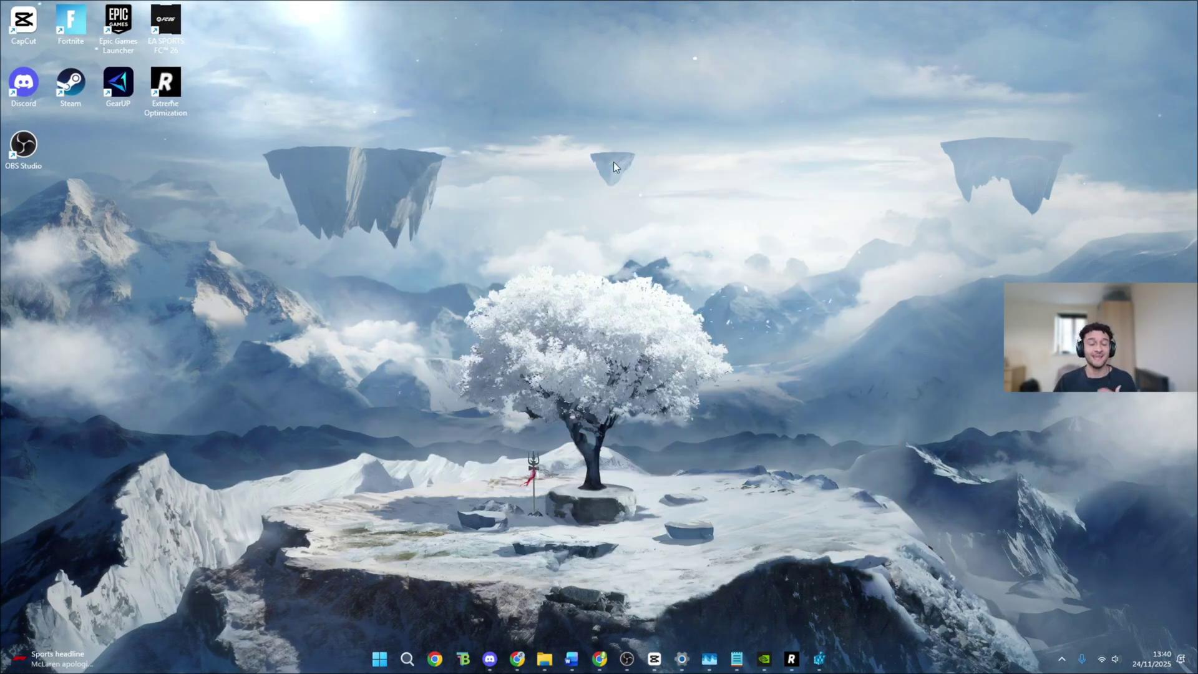